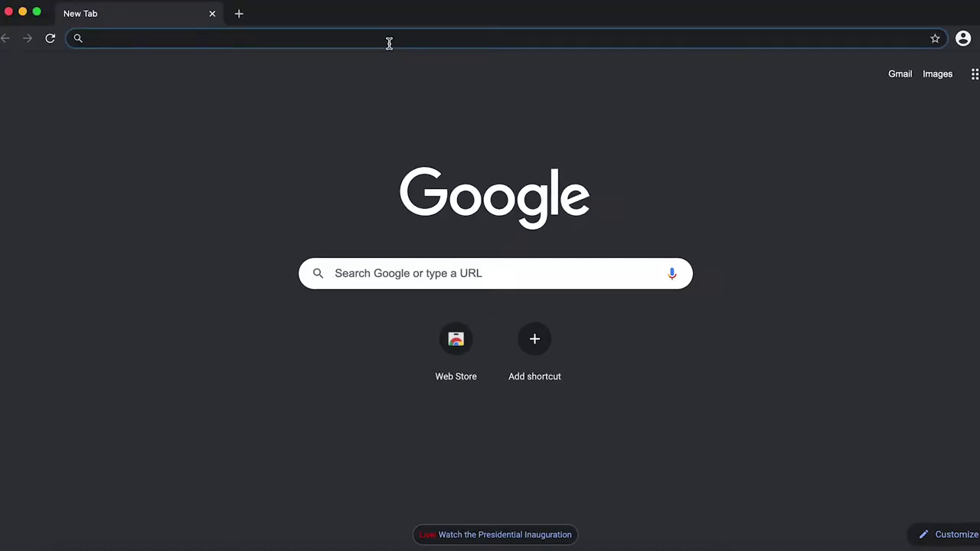
- Search Google for 'dbu onelogin' and follow the DBU Login page through to the MyDBU sign-in
{"action": "type", "text": "db"}
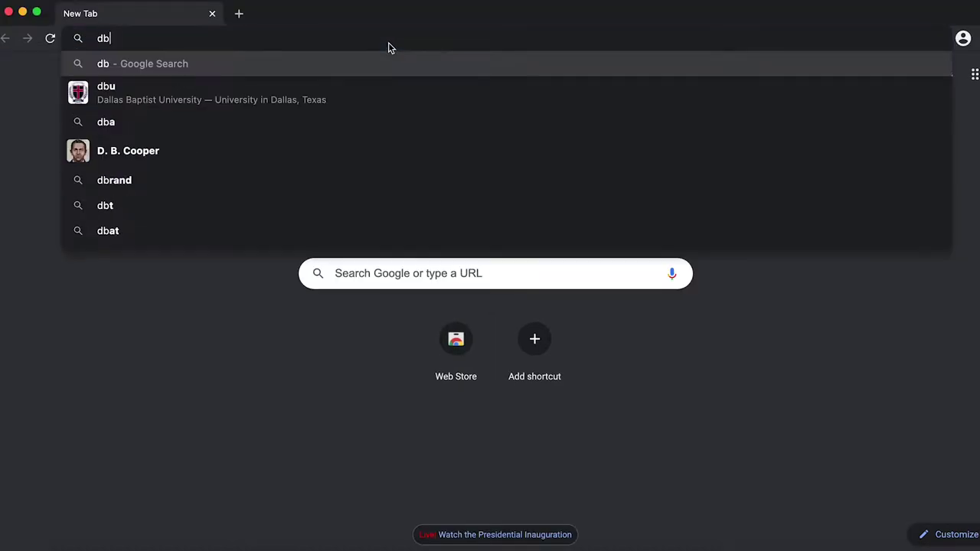
{"action": "type", "text": "u onelogin"}
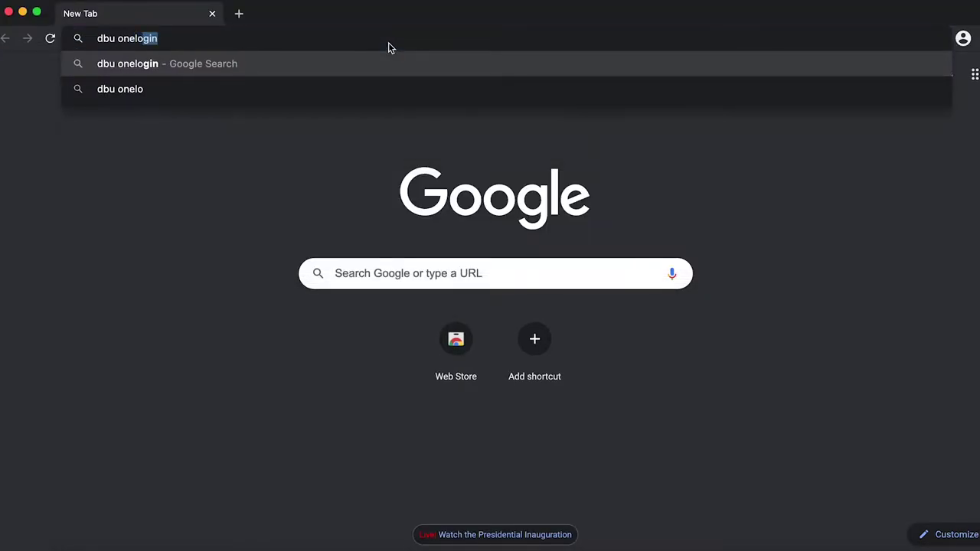
{"action": "key", "text": "Return"}
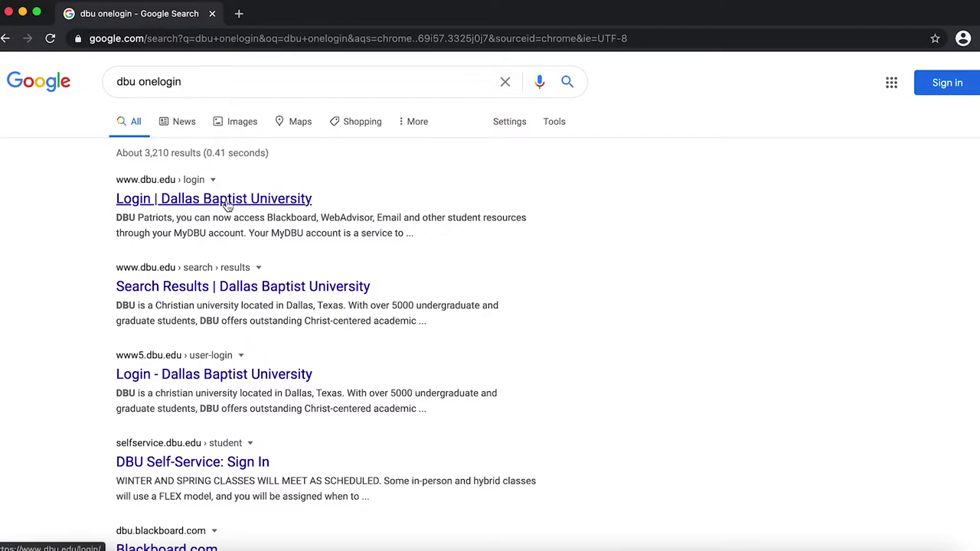
{"action": "left_click", "coordinate": [225, 199]}
{"action": "scroll", "coordinate": [303, 294], "scroll_direction": "down", "scroll_amount": 5}
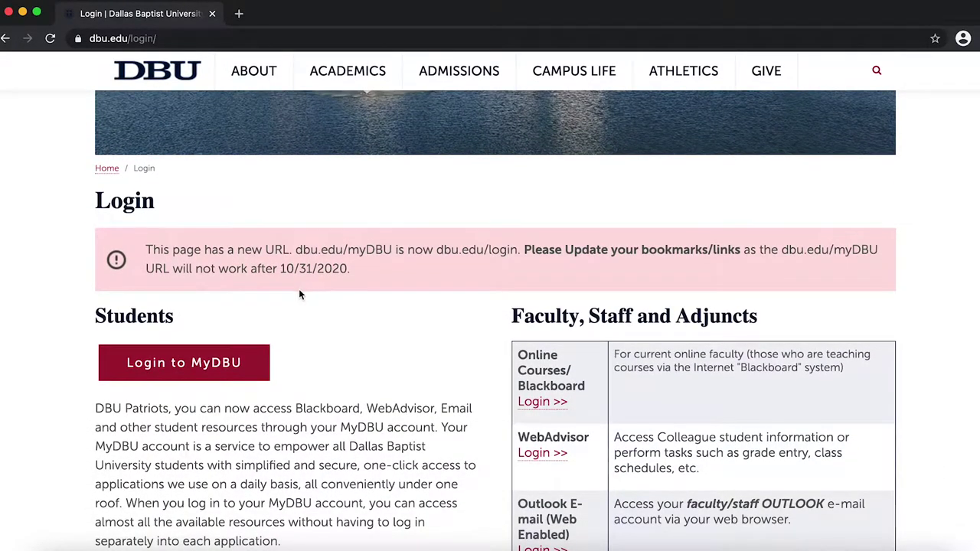
{"action": "left_click", "coordinate": [193, 372]}
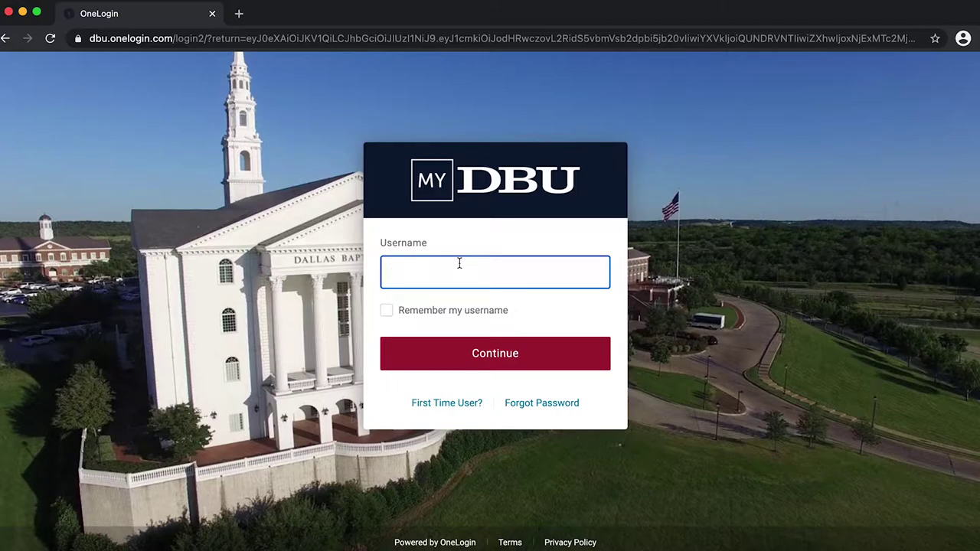
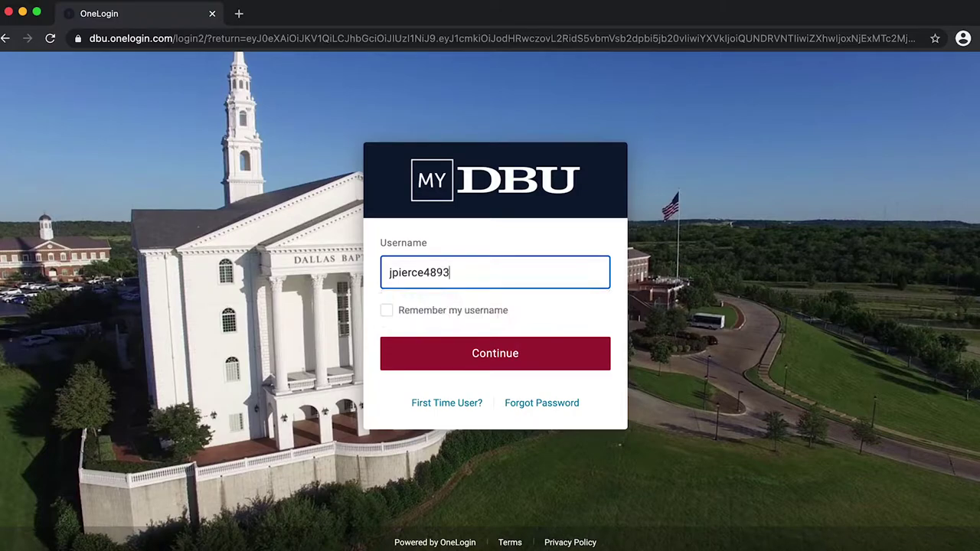
- Sign in to OneLogin with the student's username and password
{"action": "left_click", "coordinate": [497, 358]}
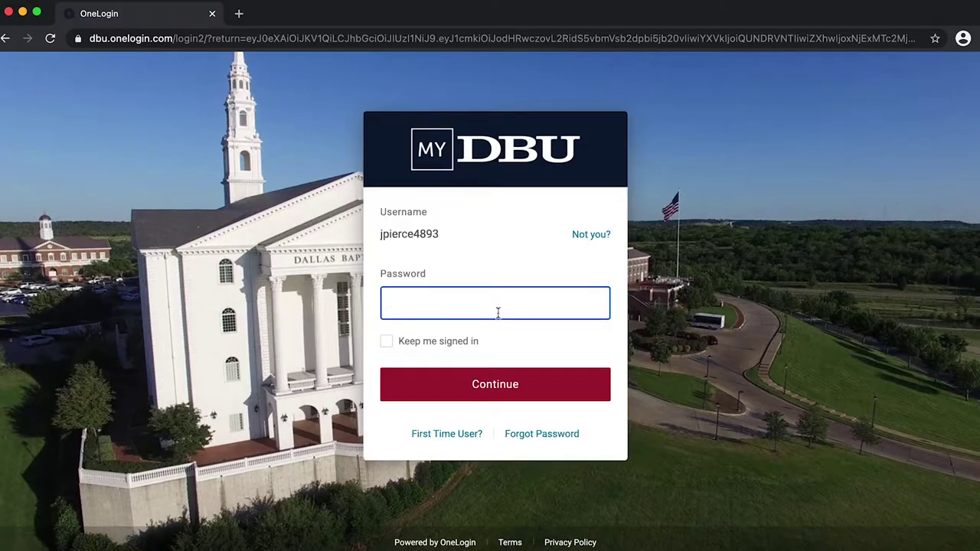
{"action": "type", "text": "••••••••"}
{"action": "key", "text": "Return"}
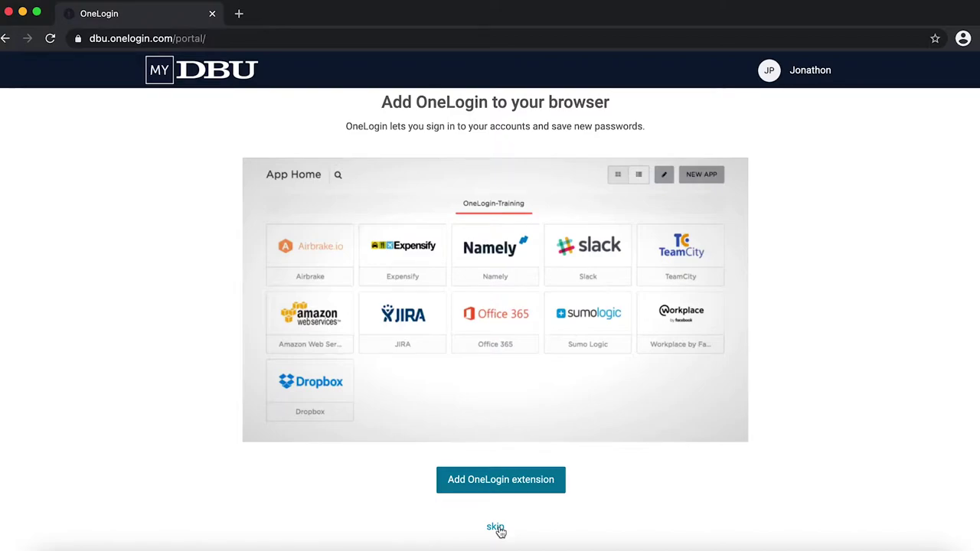
- Skip the offer to add the OneLogin browser extension
{"action": "left_click", "coordinate": [496, 528]}
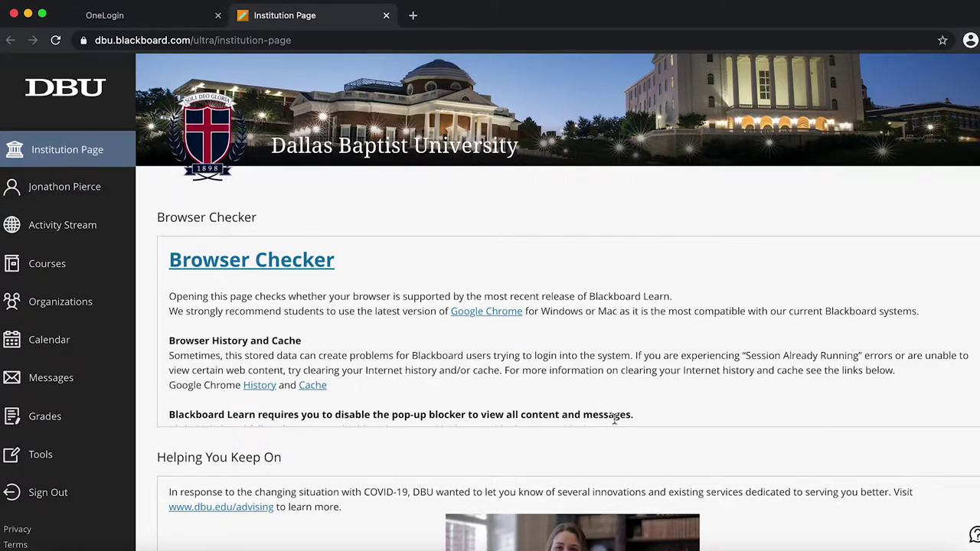
- Browse the Institution Page, glance at the Activity Stream, then list the current 21/SP courses
{"action": "scroll", "coordinate": [613, 417], "scroll_direction": "down", "scroll_amount": 1}
{"action": "scroll", "coordinate": [796, 455], "scroll_direction": "down", "scroll_amount": 1}
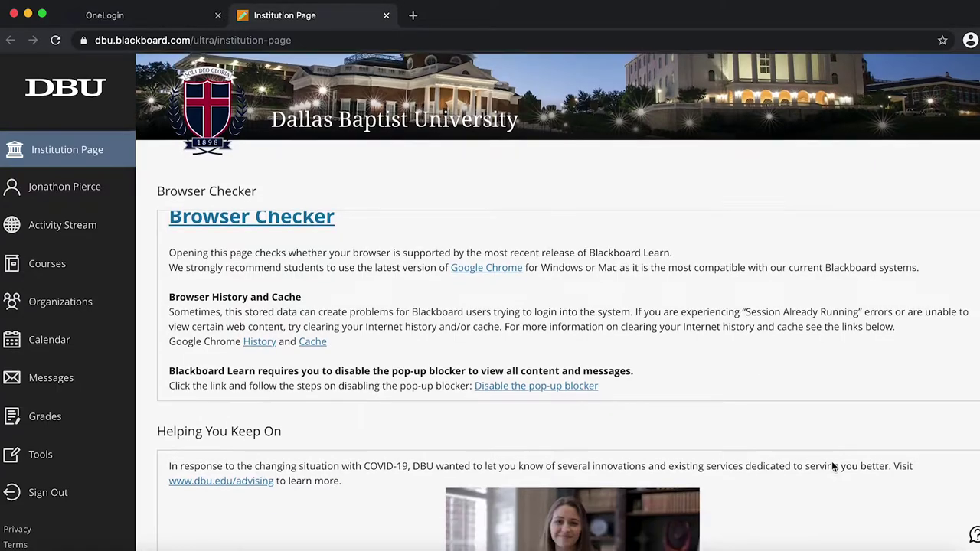
{"action": "scroll", "coordinate": [831, 461], "scroll_direction": "down", "scroll_amount": 10}
{"action": "scroll", "coordinate": [831, 461], "scroll_direction": "up", "scroll_amount": 7}
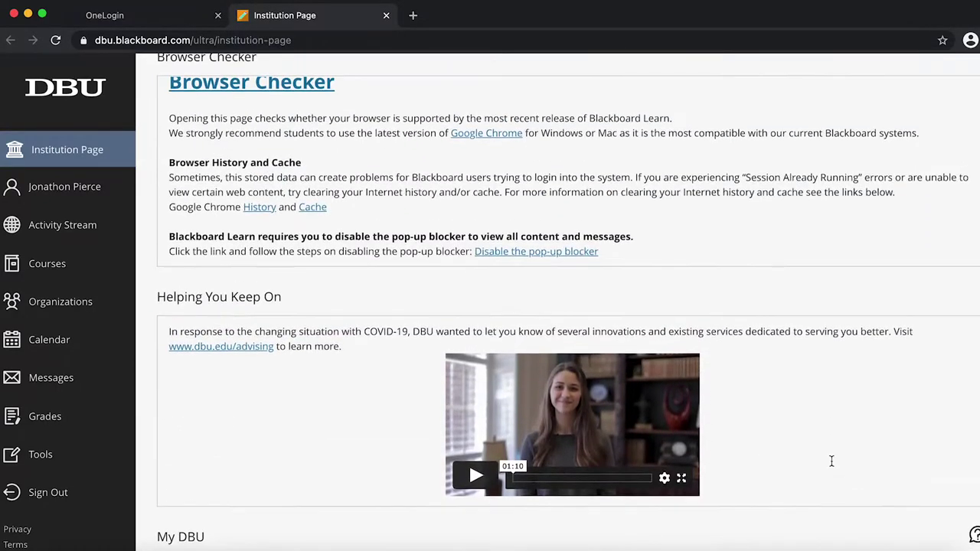
{"action": "scroll", "coordinate": [831, 460], "scroll_direction": "down", "scroll_amount": 12}
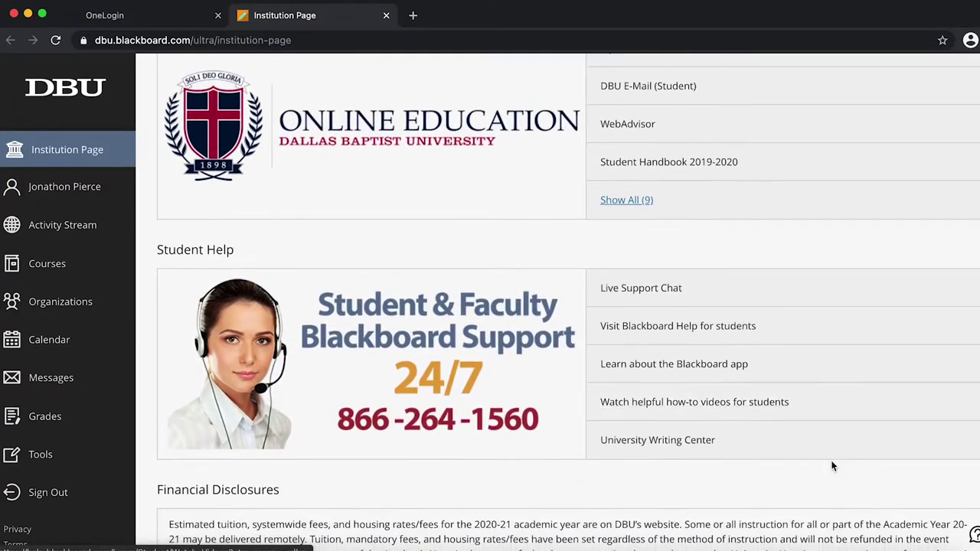
{"action": "scroll", "coordinate": [831, 466], "scroll_direction": "down", "scroll_amount": 4}
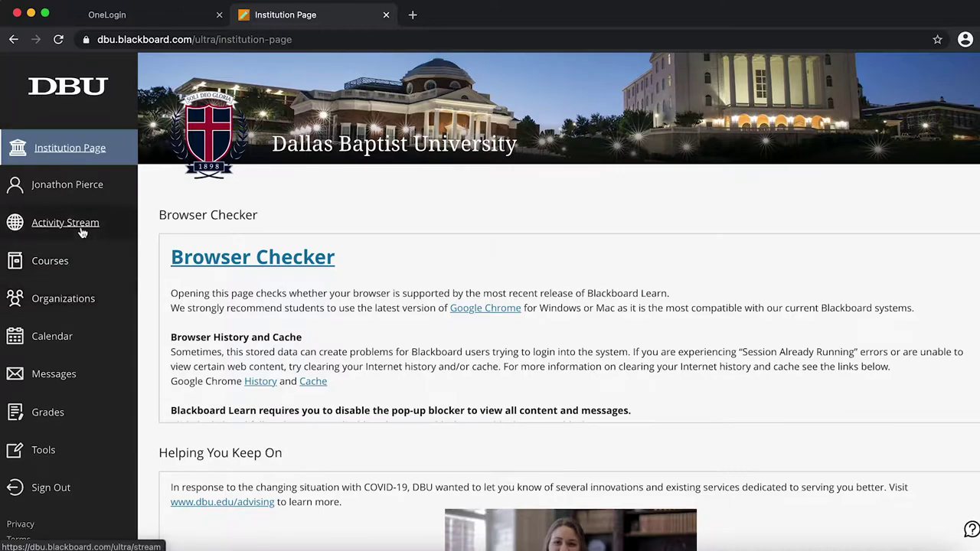
{"action": "left_click", "coordinate": [58, 223]}
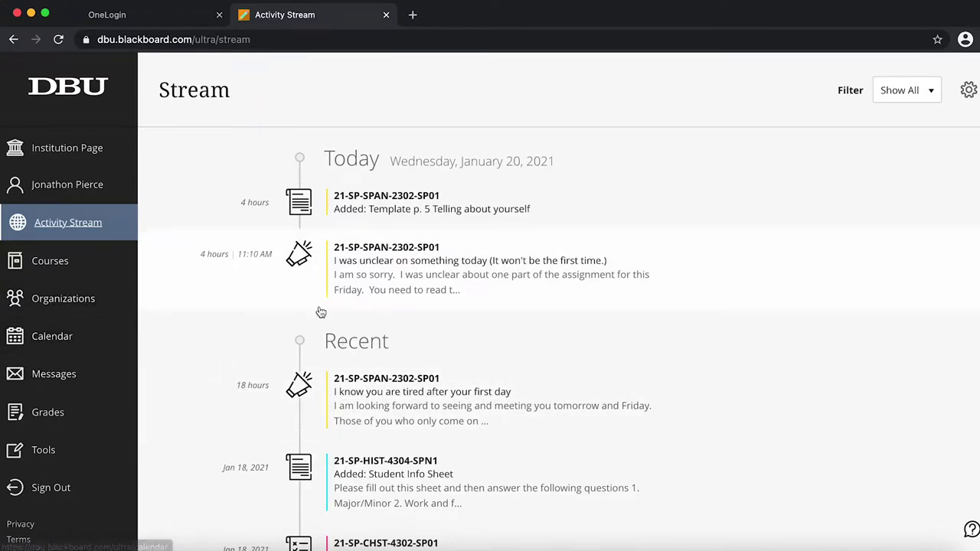
{"action": "left_click", "coordinate": [47, 264]}
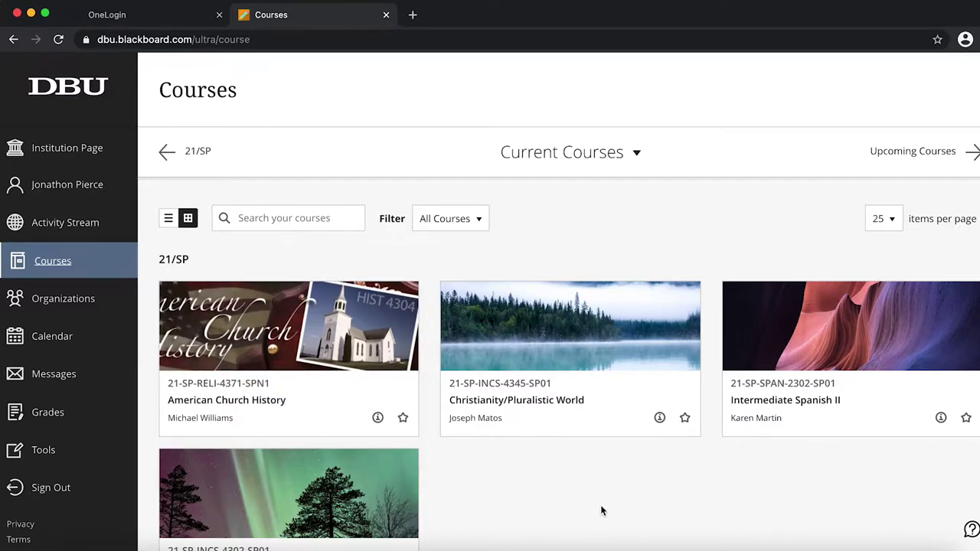
{"action": "scroll", "coordinate": [600, 509], "scroll_direction": "down", "scroll_amount": 1}
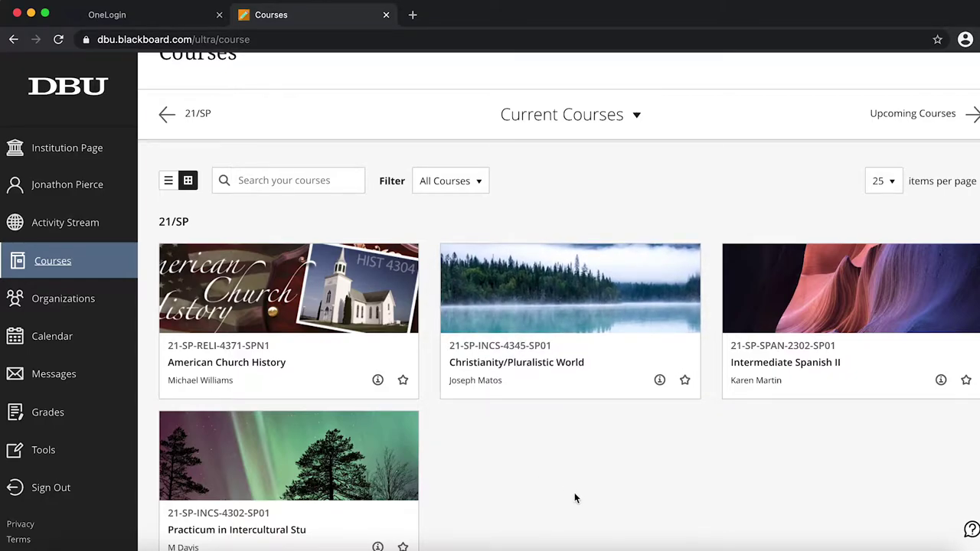
- Scroll through the Organizations list, then go to the Calendar
{"action": "left_click", "coordinate": [53, 306]}
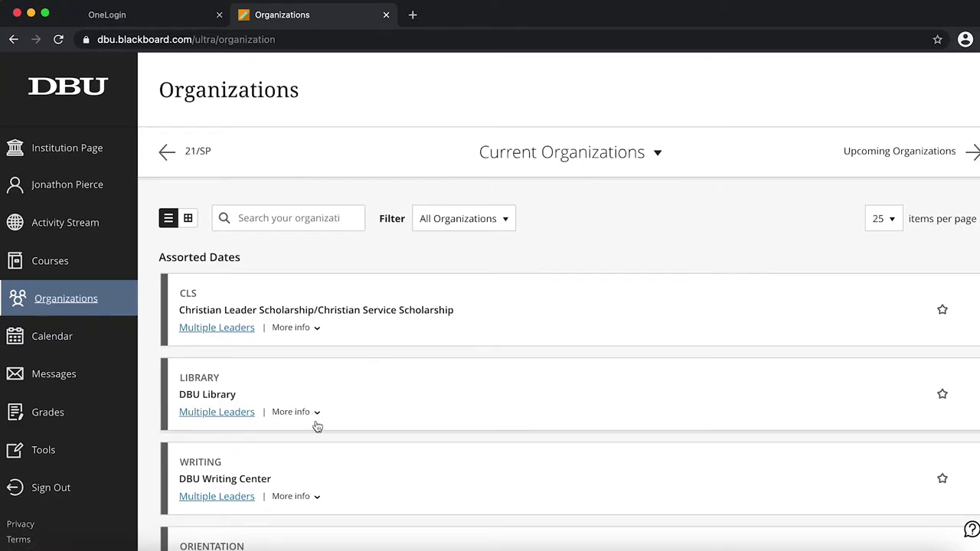
{"action": "scroll", "coordinate": [375, 455], "scroll_direction": "down", "scroll_amount": 1}
{"action": "scroll", "coordinate": [375, 456], "scroll_direction": "down", "scroll_amount": 5}
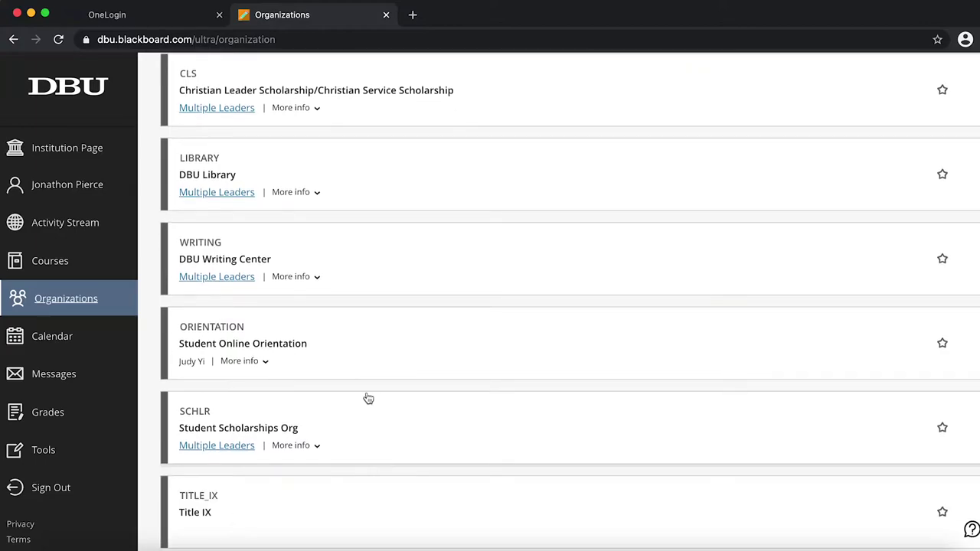
{"action": "scroll", "coordinate": [368, 398], "scroll_direction": "down", "scroll_amount": 1}
{"action": "scroll", "coordinate": [367, 398], "scroll_direction": "up", "scroll_amount": 6}
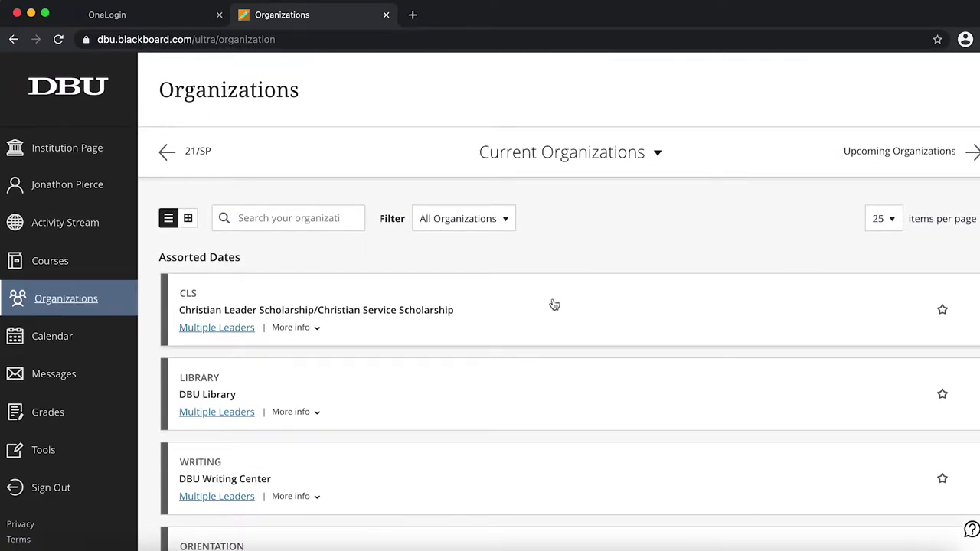
{"action": "left_click", "coordinate": [46, 345]}
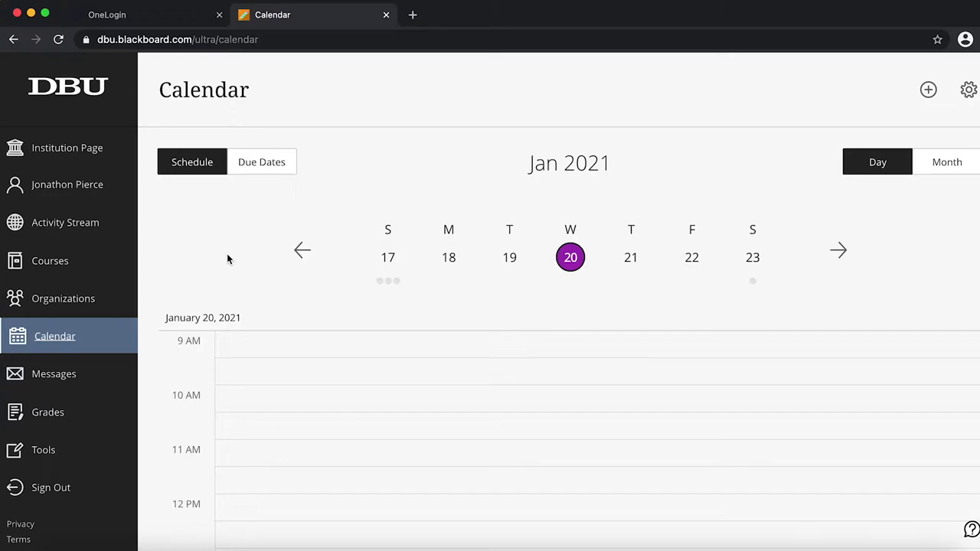
- Look at the Tools page from the sidebar
{"action": "left_click", "coordinate": [35, 456]}
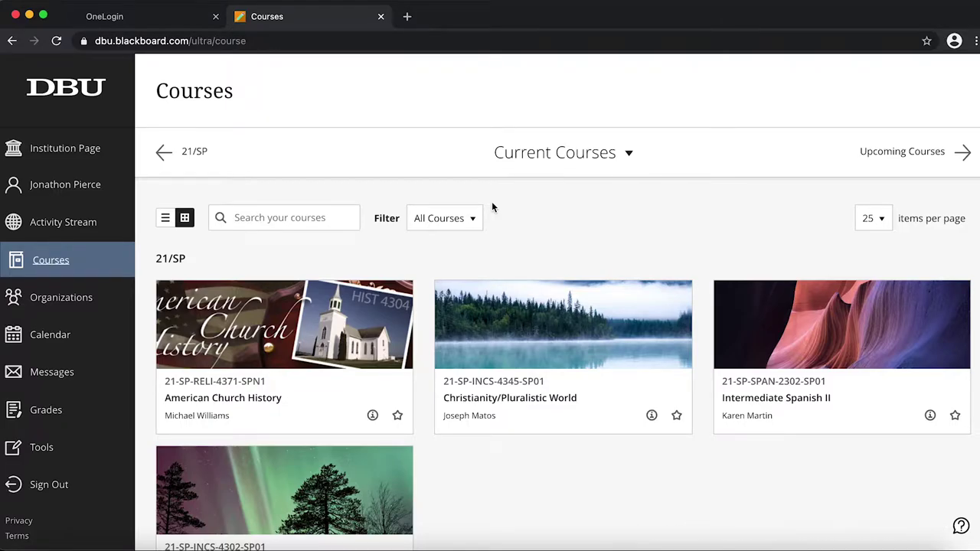
- Scroll the course cards and open the 21-SP-INCS-4302-SP01 Practicum in Intercultural Studies course
{"action": "scroll", "coordinate": [492, 206], "scroll_direction": "down", "scroll_amount": 3}
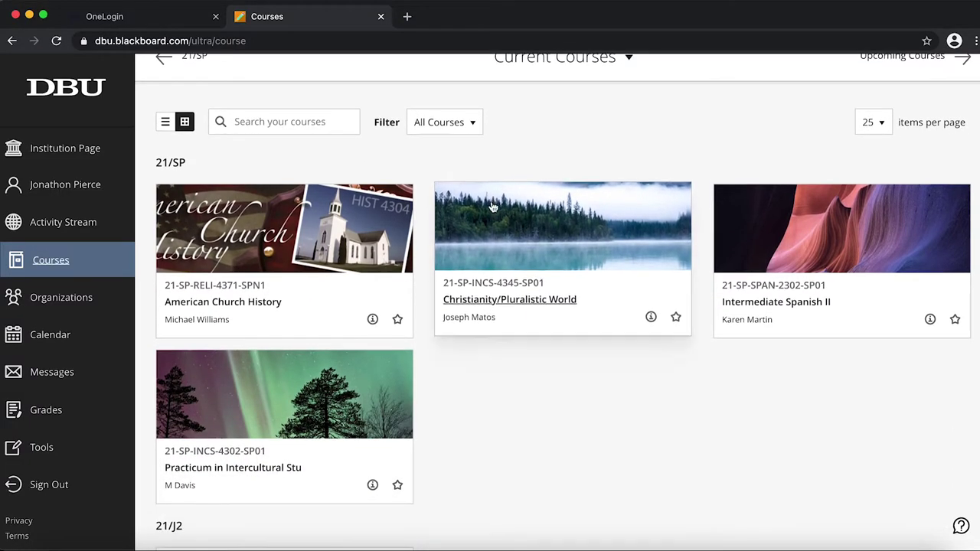
{"action": "scroll", "coordinate": [496, 427], "scroll_direction": "down", "scroll_amount": 1}
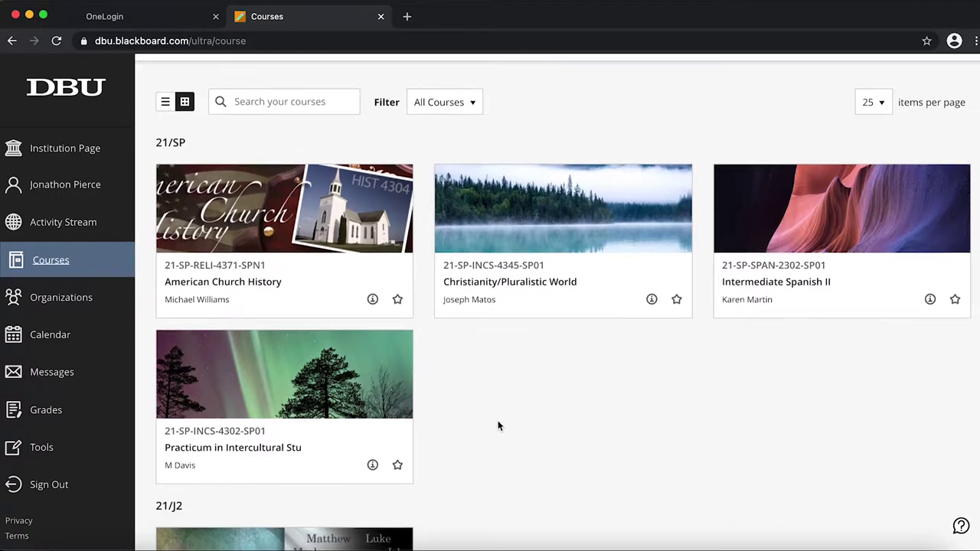
{"action": "scroll", "coordinate": [497, 425], "scroll_direction": "up", "scroll_amount": 1}
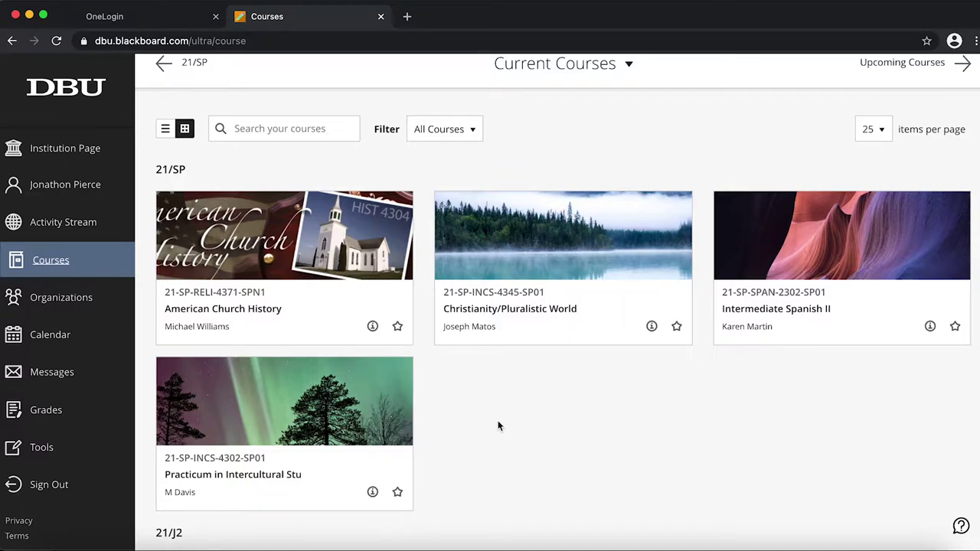
{"action": "scroll", "coordinate": [497, 426], "scroll_direction": "down", "scroll_amount": 1}
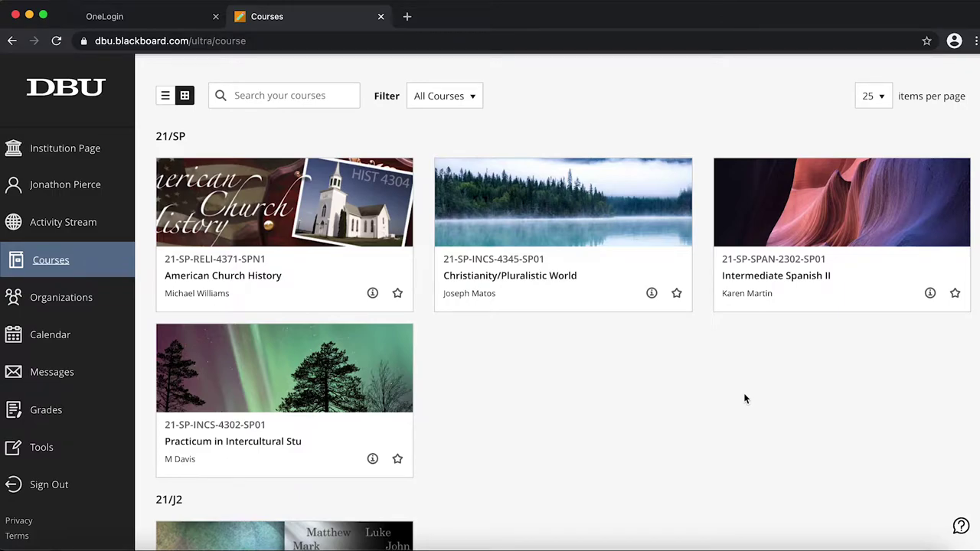
{"action": "scroll", "coordinate": [743, 397], "scroll_direction": "up", "scroll_amount": 1}
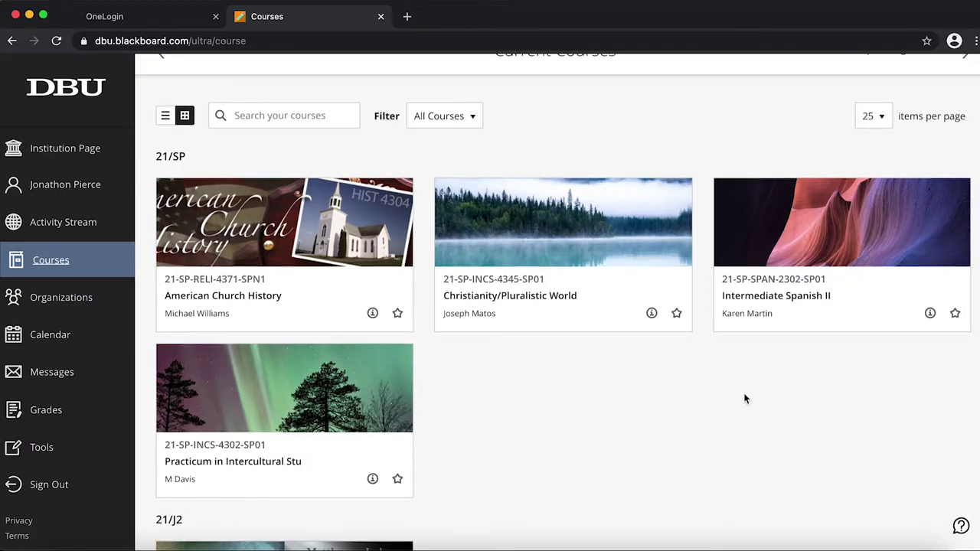
{"action": "left_click", "coordinate": [254, 460]}
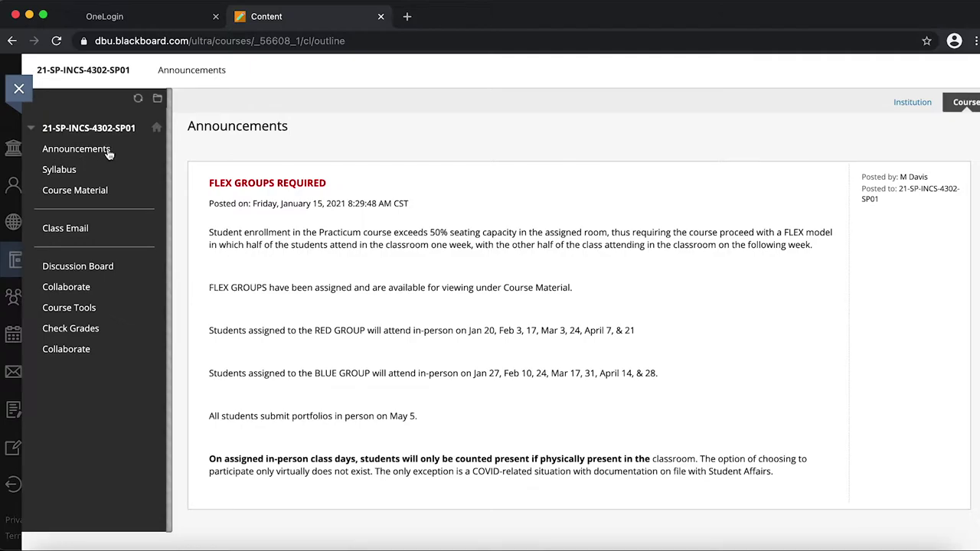
{"action": "left_click", "coordinate": [66, 174]}
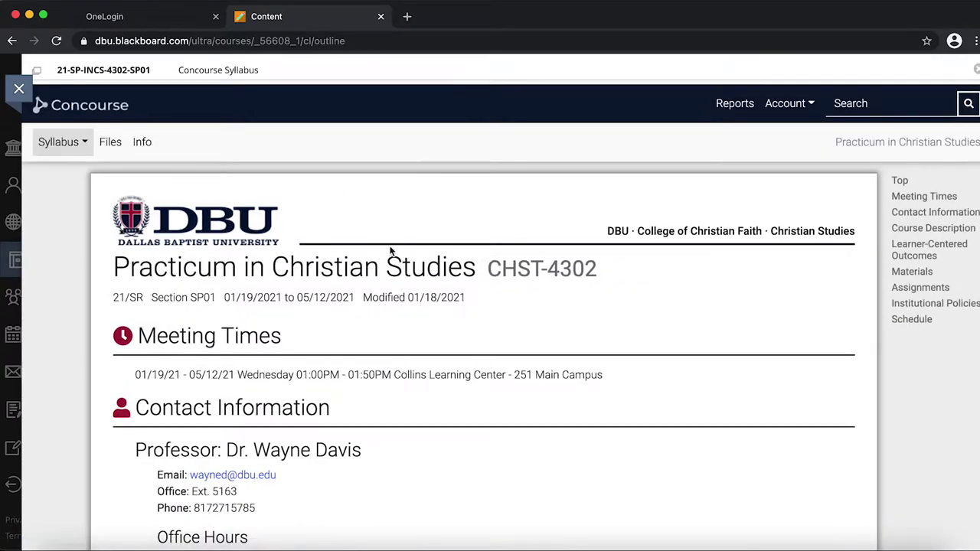
{"action": "scroll", "coordinate": [403, 251], "scroll_direction": "down", "scroll_amount": 5}
{"action": "scroll", "coordinate": [403, 251], "scroll_direction": "down", "scroll_amount": 20}
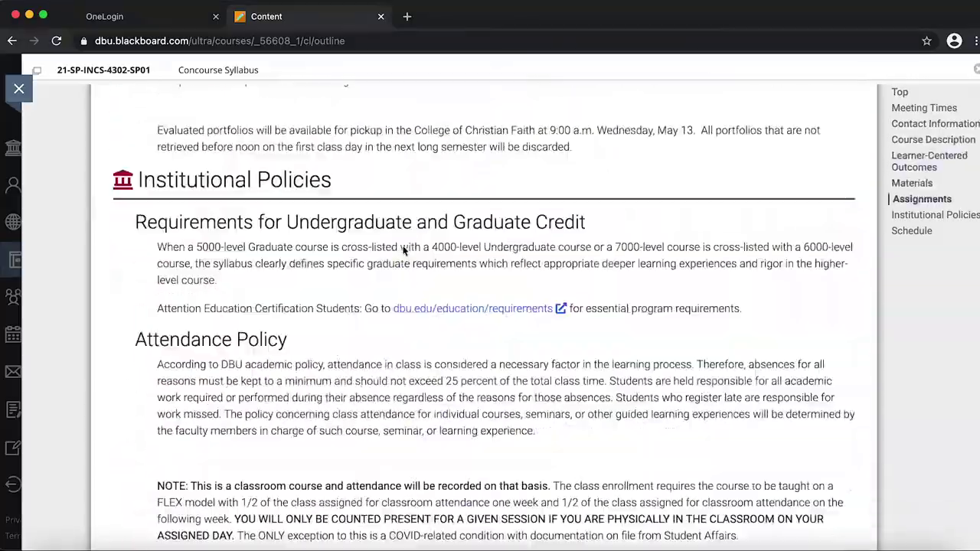
{"action": "scroll", "coordinate": [403, 246], "scroll_direction": "down", "scroll_amount": 15}
{"action": "scroll", "coordinate": [402, 245], "scroll_direction": "up", "scroll_amount": 20}
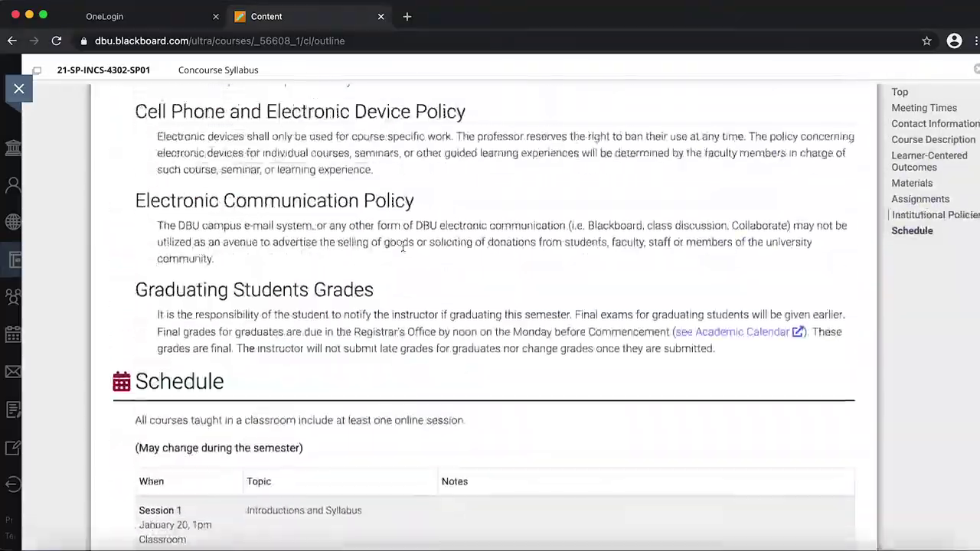
{"action": "scroll", "coordinate": [403, 245], "scroll_direction": "up", "scroll_amount": 20}
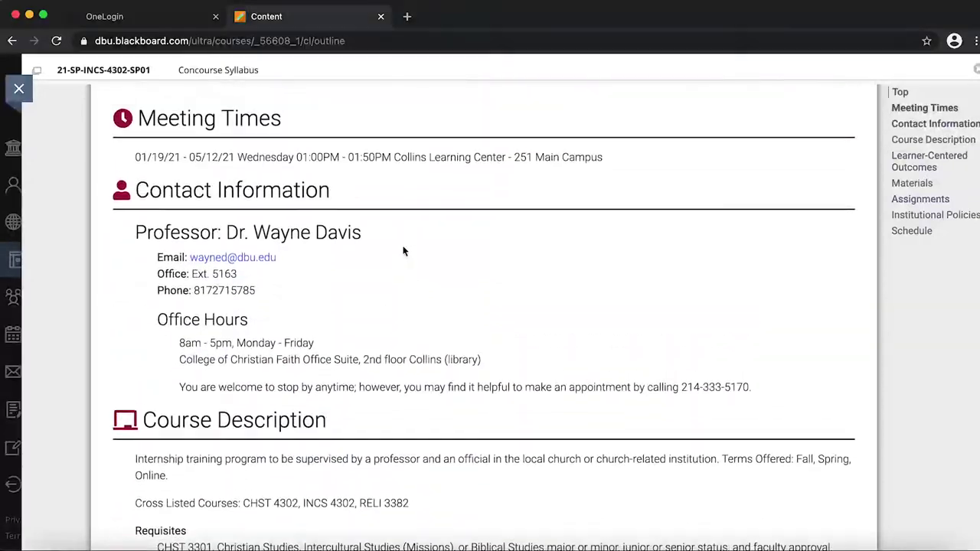
{"action": "scroll", "coordinate": [403, 251], "scroll_direction": "down", "scroll_amount": 5}
{"action": "scroll", "coordinate": [404, 251], "scroll_direction": "up", "scroll_amount": 10}
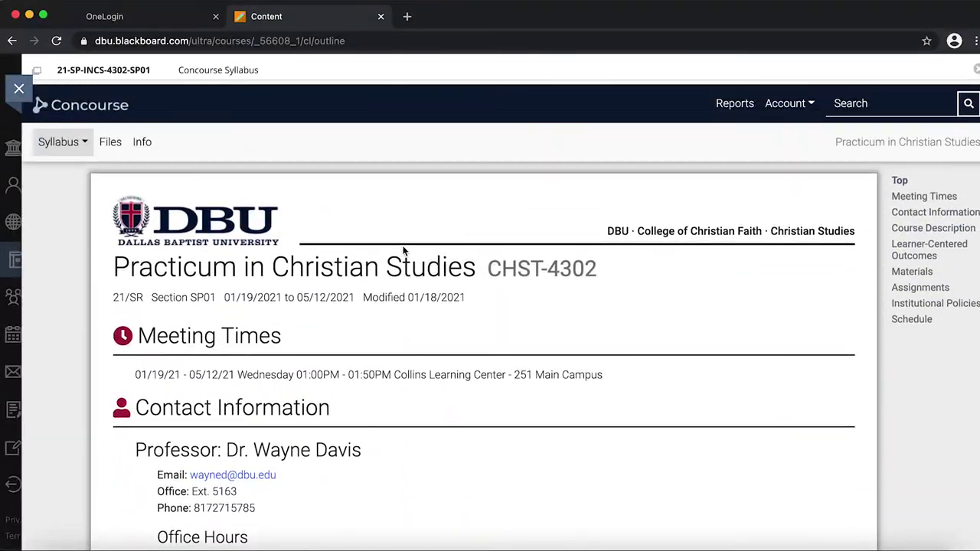
{"action": "scroll", "coordinate": [404, 251], "scroll_direction": "down", "scroll_amount": 5}
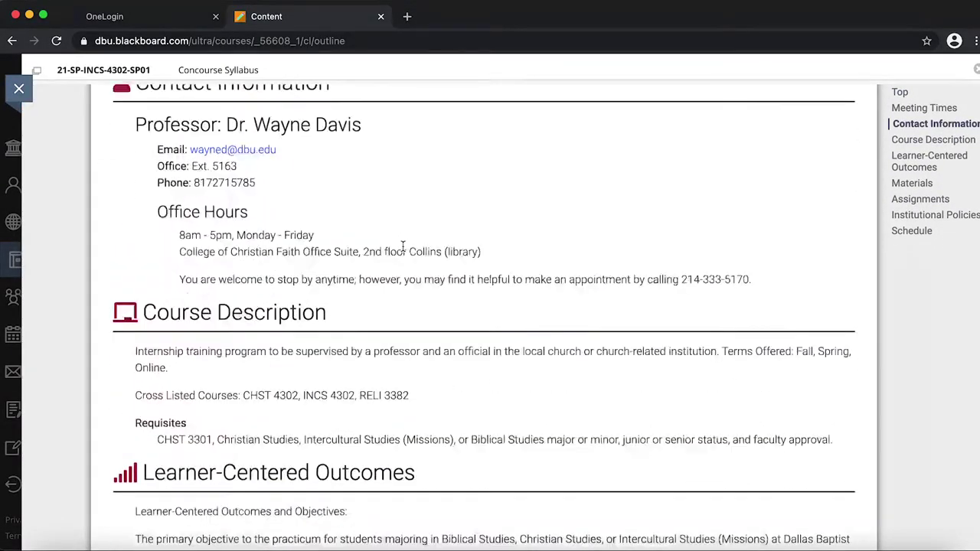
{"action": "scroll", "coordinate": [403, 251], "scroll_direction": "up", "scroll_amount": 4}
{"action": "scroll", "coordinate": [404, 251], "scroll_direction": "down", "scroll_amount": 5}
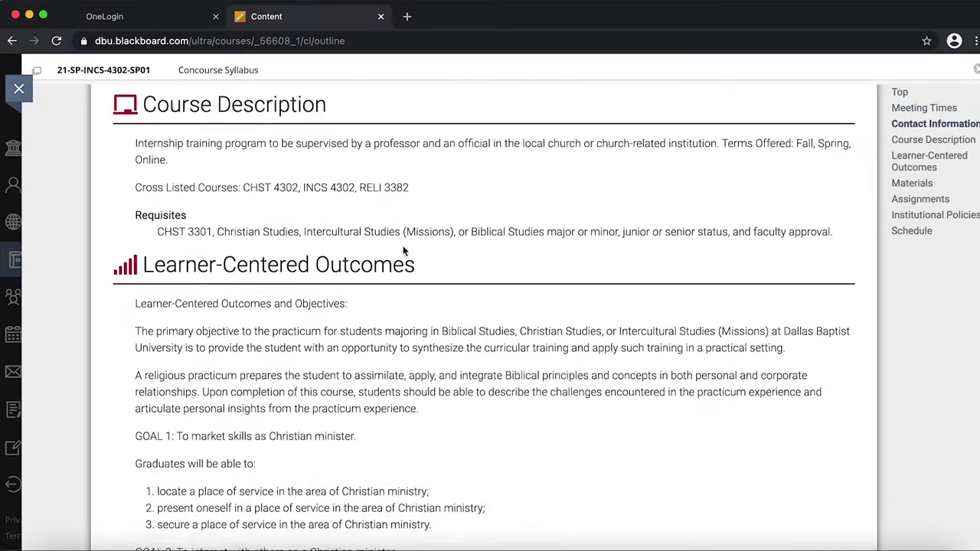
{"action": "scroll", "coordinate": [334, 183], "scroll_direction": "down", "scroll_amount": 9}
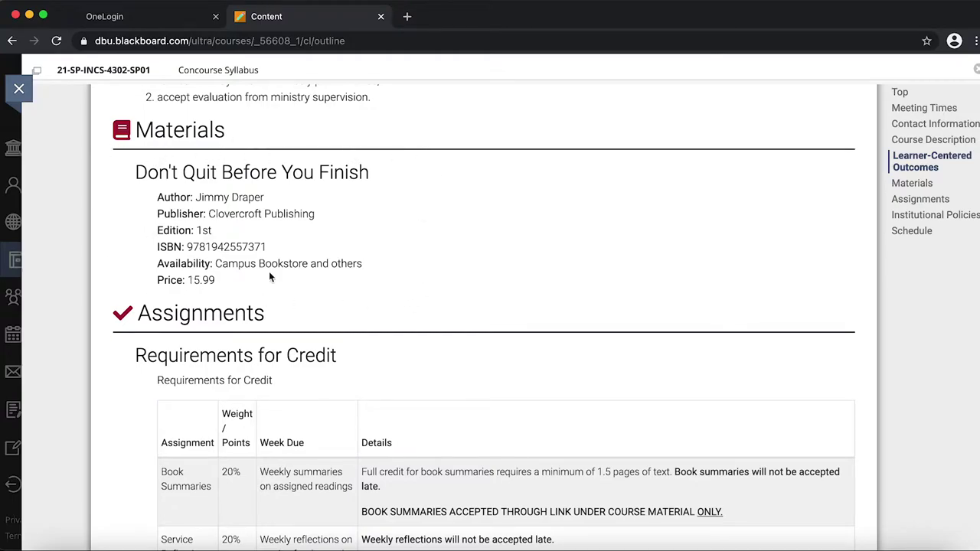
{"action": "scroll", "coordinate": [351, 280], "scroll_direction": "down", "scroll_amount": 10}
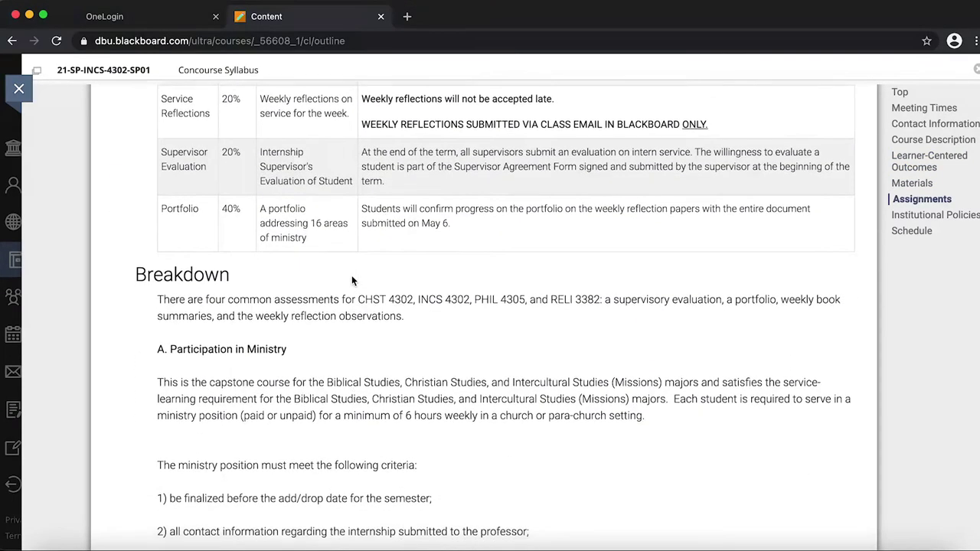
{"action": "scroll", "coordinate": [352, 280], "scroll_direction": "down", "scroll_amount": 5}
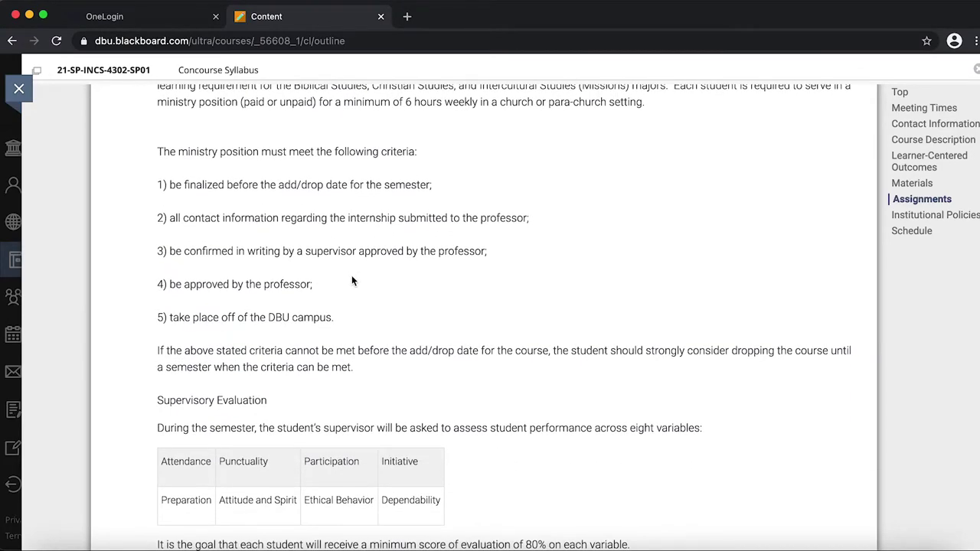
{"action": "scroll", "coordinate": [352, 280], "scroll_direction": "down", "scroll_amount": 2}
{"action": "scroll", "coordinate": [352, 280], "scroll_direction": "down", "scroll_amount": 8}
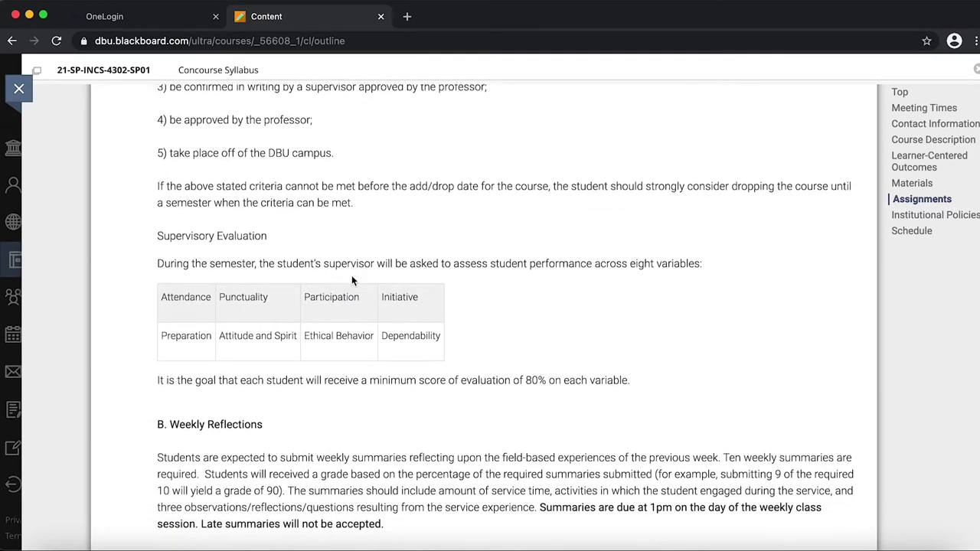
{"action": "scroll", "coordinate": [352, 281], "scroll_direction": "down", "scroll_amount": 20}
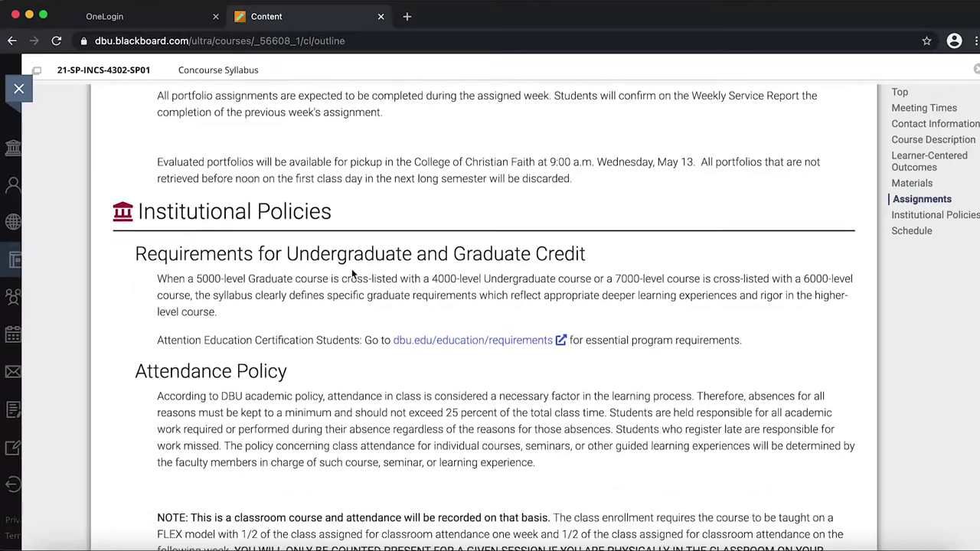
{"action": "scroll", "coordinate": [351, 268], "scroll_direction": "down", "scroll_amount": 6}
{"action": "scroll", "coordinate": [351, 269], "scroll_direction": "up", "scroll_amount": 20}
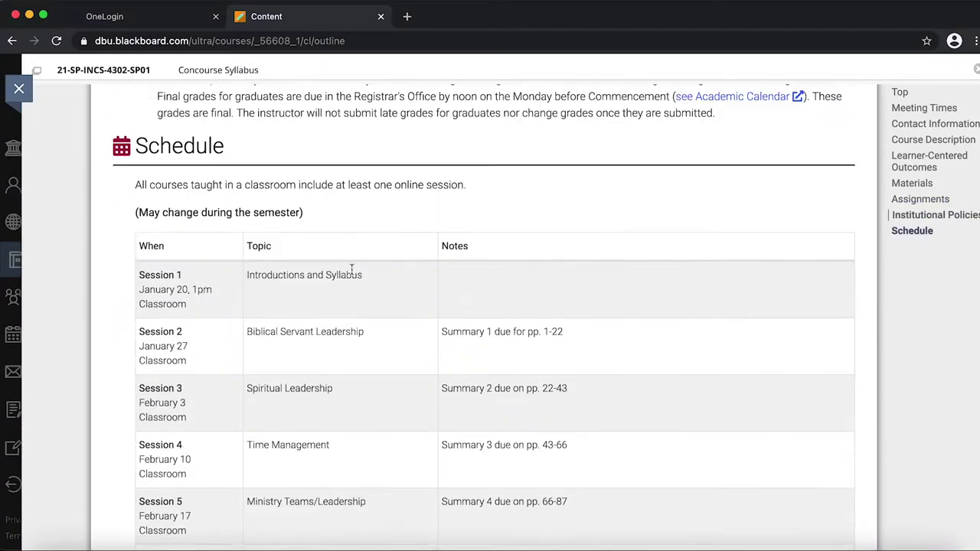
{"action": "scroll", "coordinate": [352, 269], "scroll_direction": "down", "scroll_amount": 2}
{"action": "scroll", "coordinate": [351, 268], "scroll_direction": "down", "scroll_amount": 6}
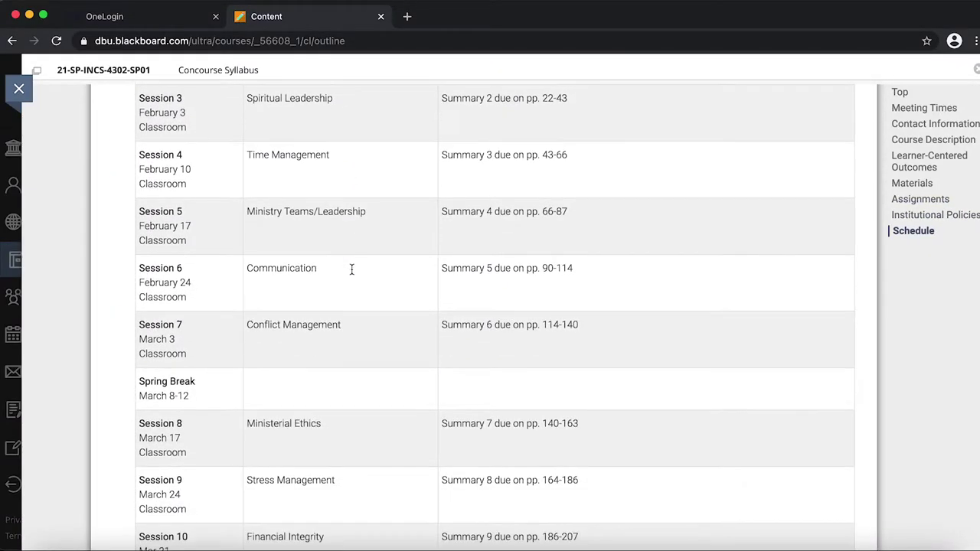
{"action": "scroll", "coordinate": [351, 269], "scroll_direction": "up", "scroll_amount": 12}
{"action": "scroll", "coordinate": [351, 269], "scroll_direction": "up", "scroll_amount": 20}
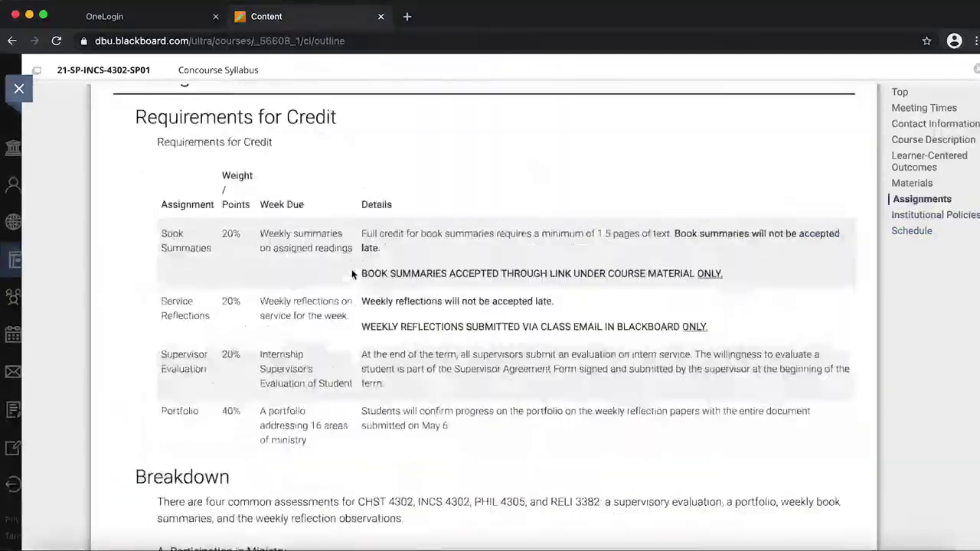
- Close the syllabus and reopen the Practicum course on its Course Material page
{"action": "left_click", "coordinate": [19, 90]}
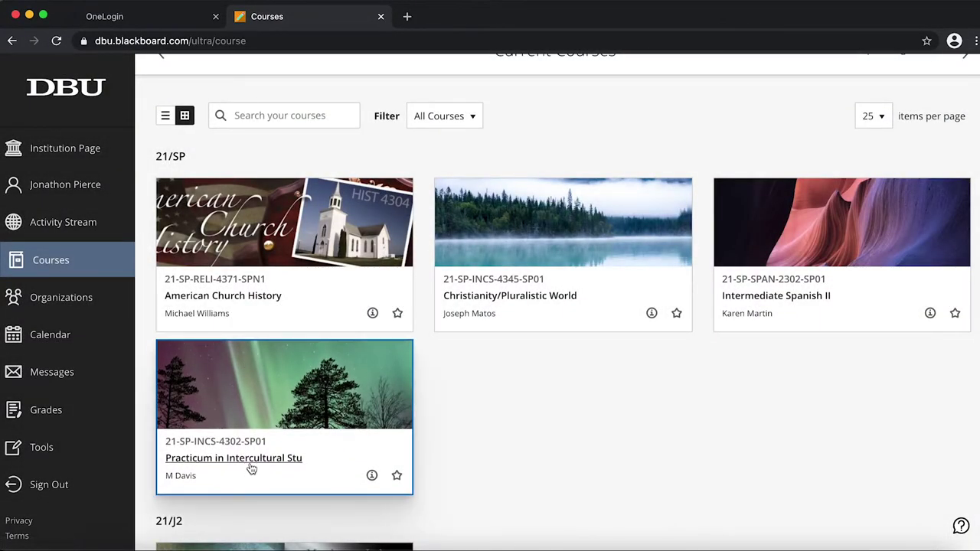
{"action": "left_click", "coordinate": [249, 465]}
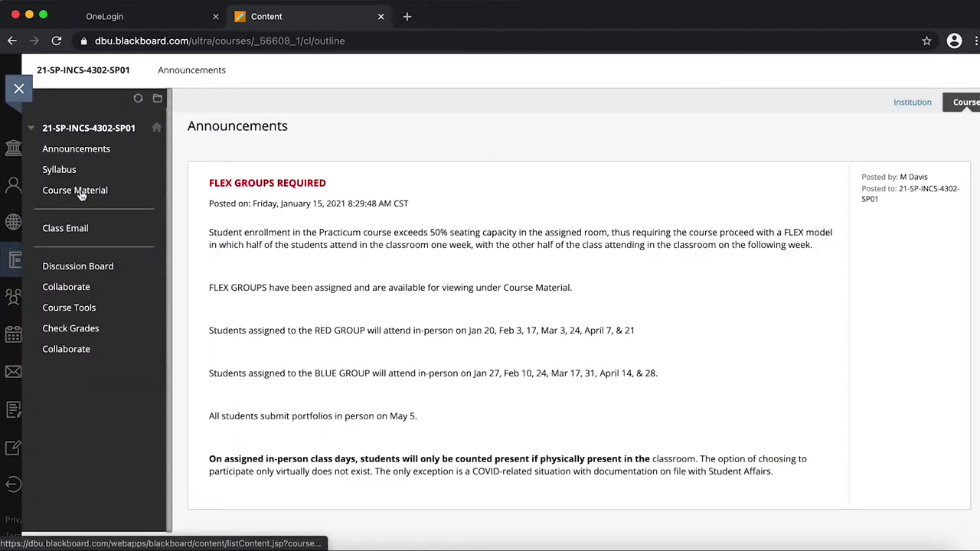
{"action": "left_click", "coordinate": [80, 197]}
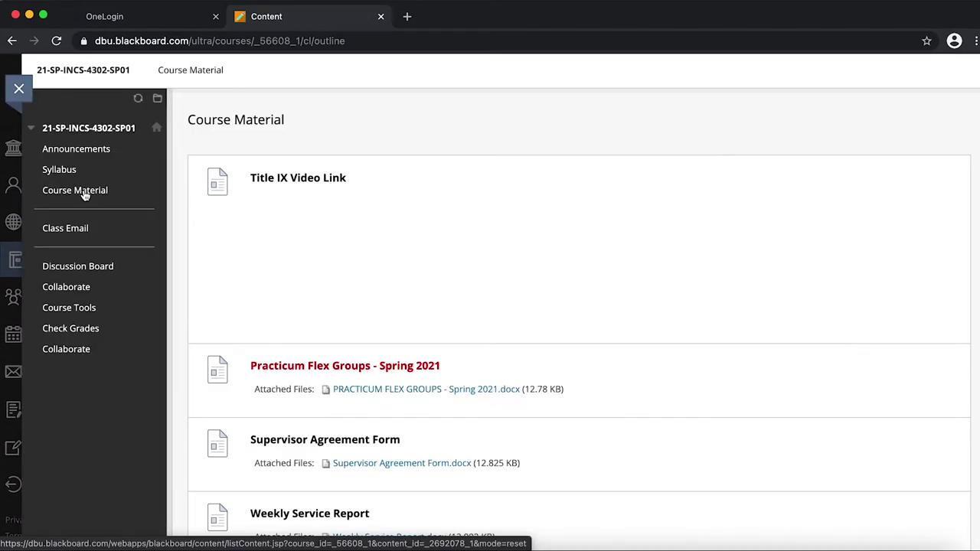
- Scroll the material list and open the Session 1 - Service Learning folder
{"action": "scroll", "coordinate": [304, 335], "scroll_direction": "down", "scroll_amount": 5}
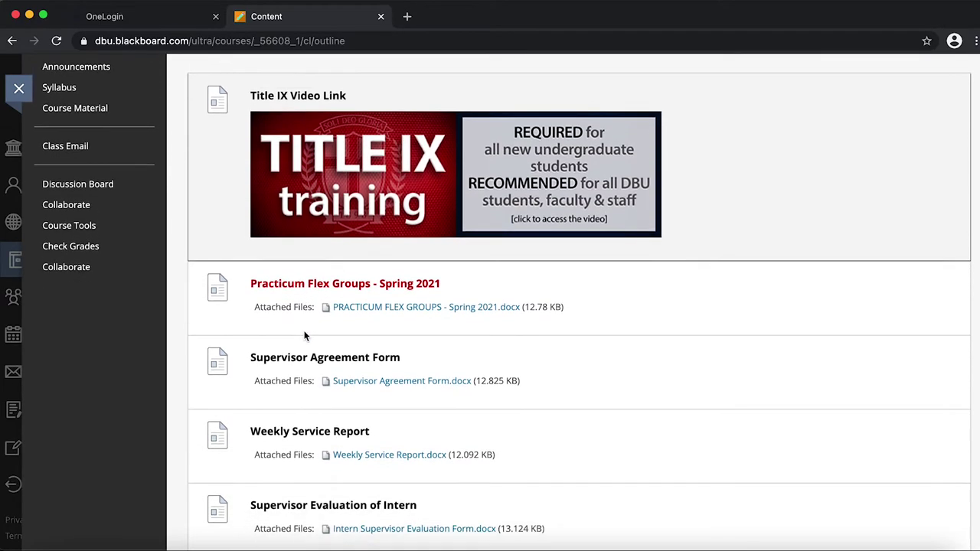
{"action": "scroll", "coordinate": [303, 335], "scroll_direction": "down", "scroll_amount": 2}
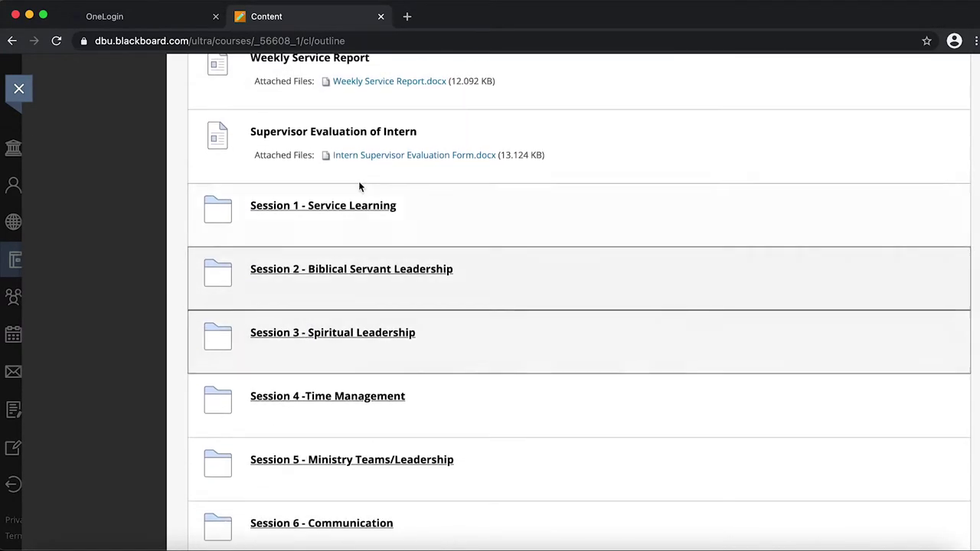
{"action": "scroll", "coordinate": [490, 259], "scroll_direction": "up", "scroll_amount": 1}
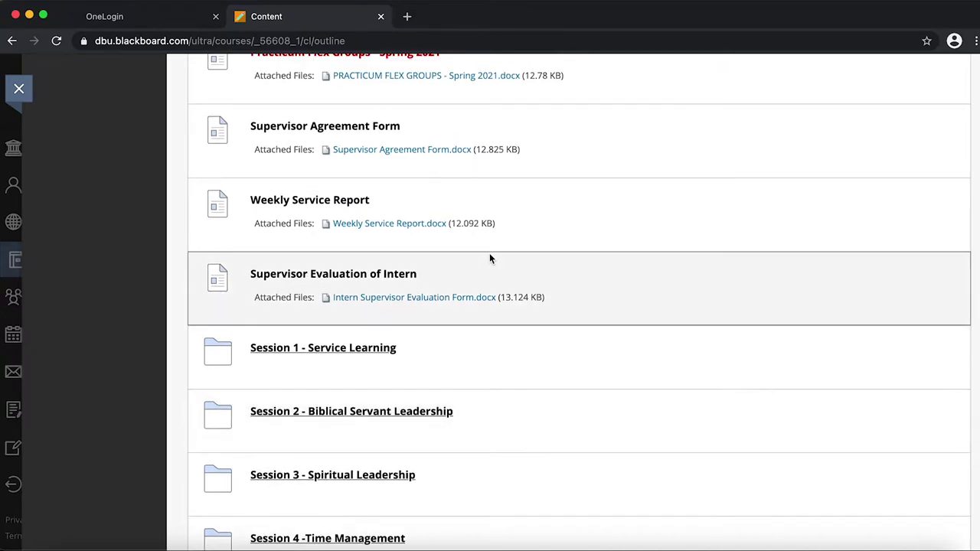
{"action": "scroll", "coordinate": [489, 258], "scroll_direction": "up", "scroll_amount": 4}
{"action": "scroll", "coordinate": [489, 259], "scroll_direction": "down", "scroll_amount": 5}
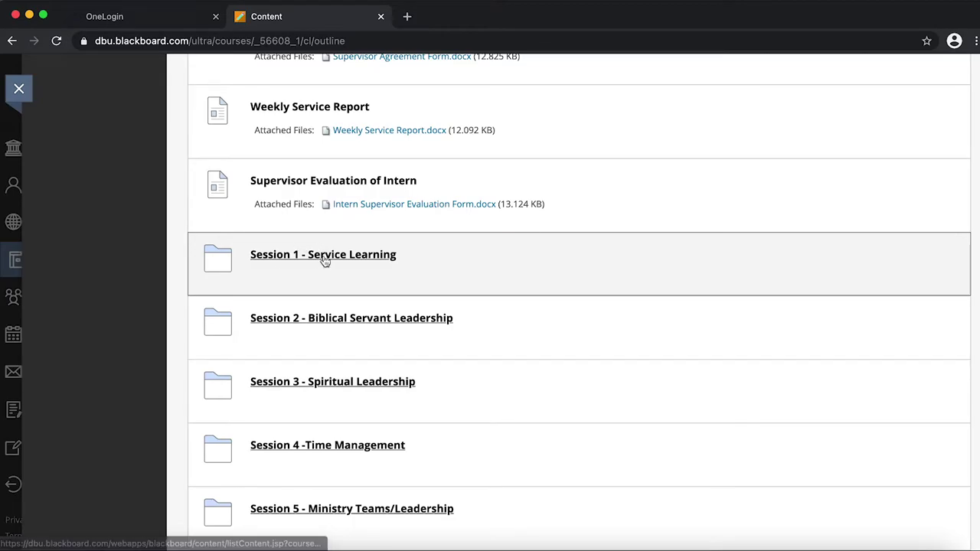
{"action": "left_click", "coordinate": [326, 259]}
- Read through Session 1 - Service Learning, return to Course Material, then go to Class Email
{"action": "scroll", "coordinate": [414, 290], "scroll_direction": "down", "scroll_amount": 5}
{"action": "scroll", "coordinate": [414, 290], "scroll_direction": "down", "scroll_amount": 15}
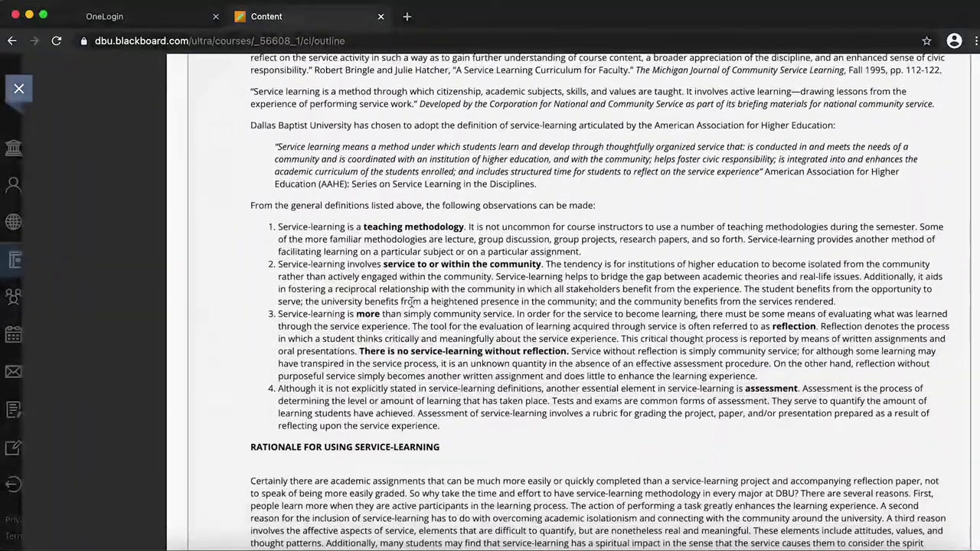
{"action": "scroll", "coordinate": [414, 294], "scroll_direction": "up", "scroll_amount": 20}
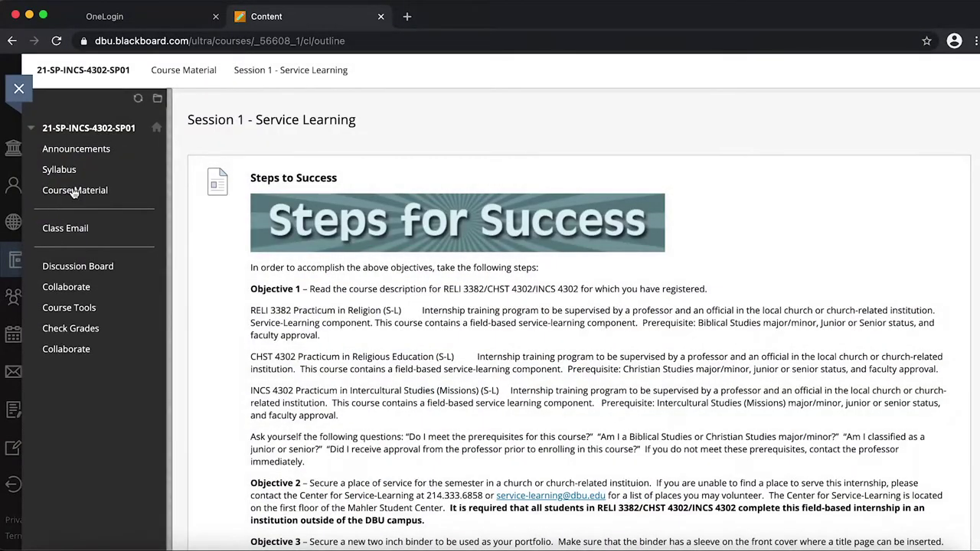
{"action": "left_click", "coordinate": [73, 192]}
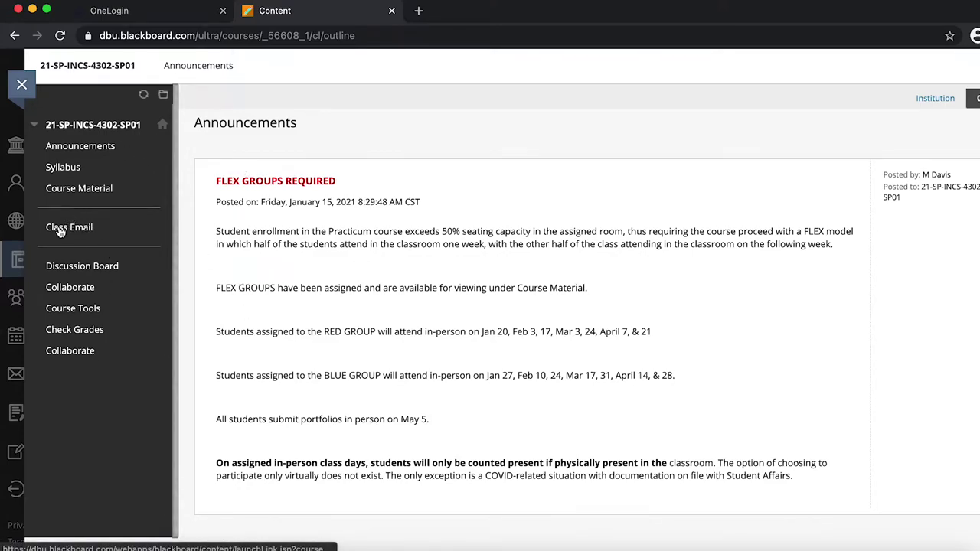
{"action": "left_click", "coordinate": [84, 227]}
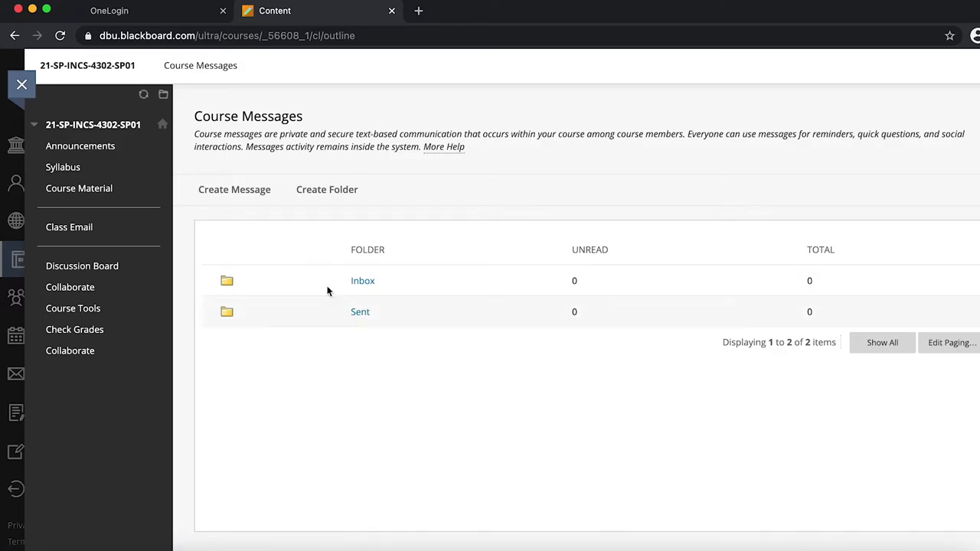
- Start a new message from the Course Messages page
{"action": "left_click", "coordinate": [228, 193]}
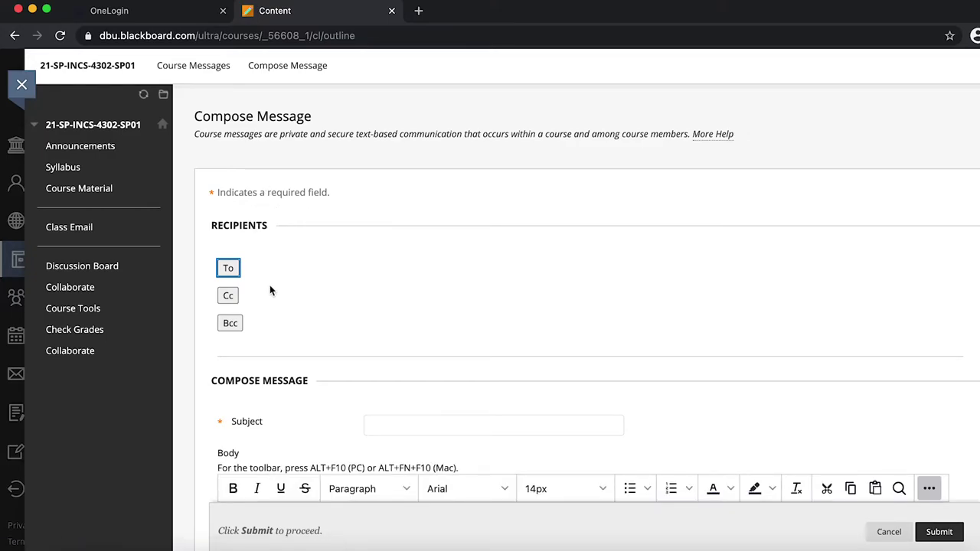
- Move the course instructor from the To list into the new message's Recipients box
{"action": "left_click", "coordinate": [227, 270]}
{"action": "left_click", "coordinate": [227, 267]}
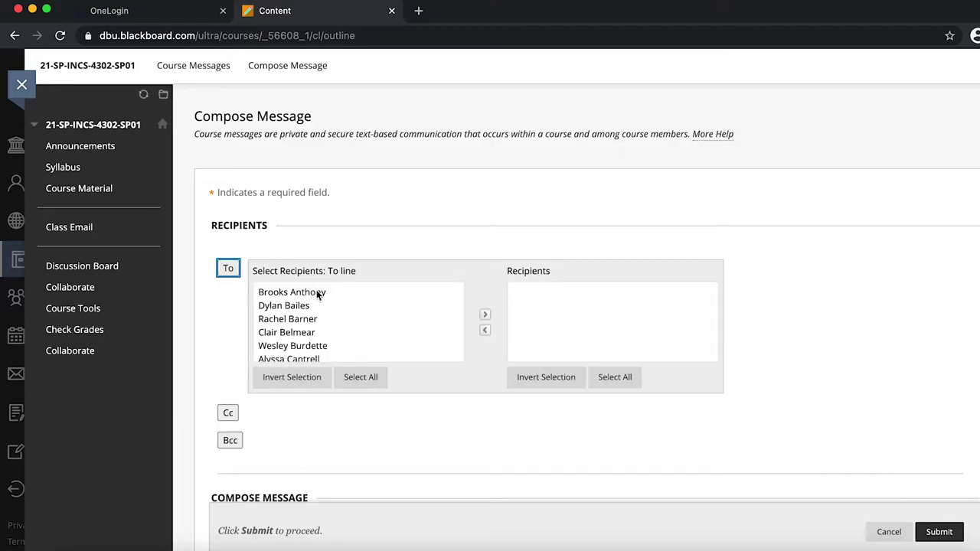
{"action": "scroll", "coordinate": [359, 328], "scroll_direction": "down", "scroll_amount": 10}
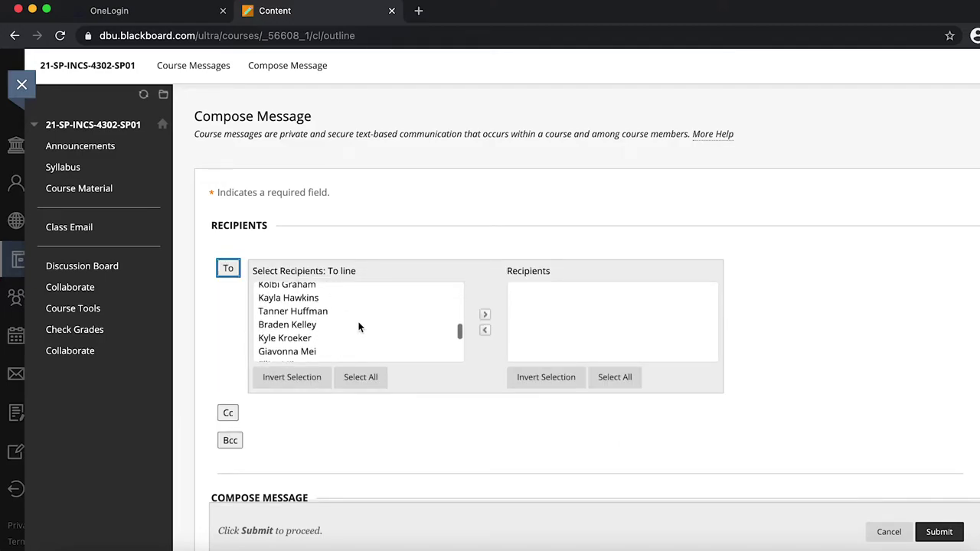
{"action": "scroll", "coordinate": [359, 328], "scroll_direction": "up", "scroll_amount": 5}
{"action": "scroll", "coordinate": [357, 329], "scroll_direction": "up", "scroll_amount": 1}
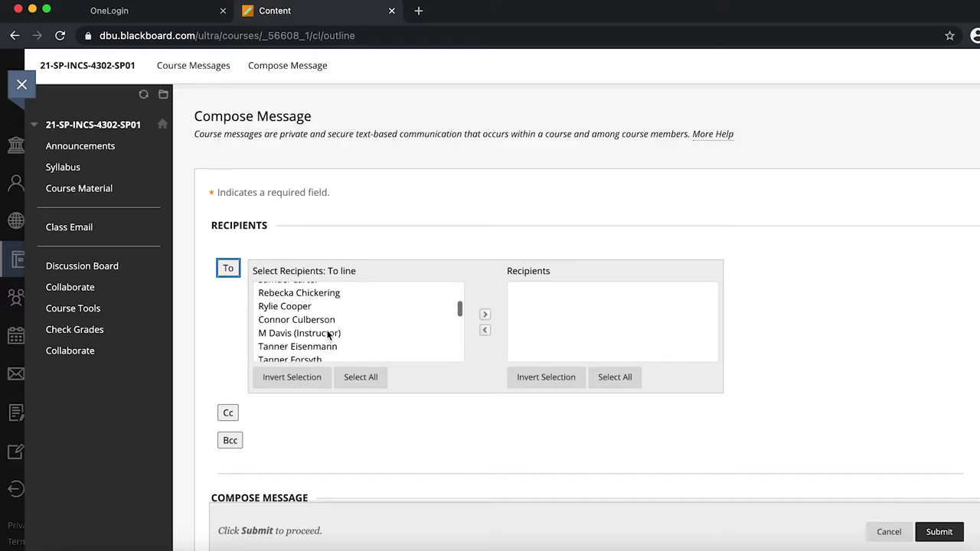
{"action": "scroll", "coordinate": [353, 327], "scroll_direction": "up", "scroll_amount": 3}
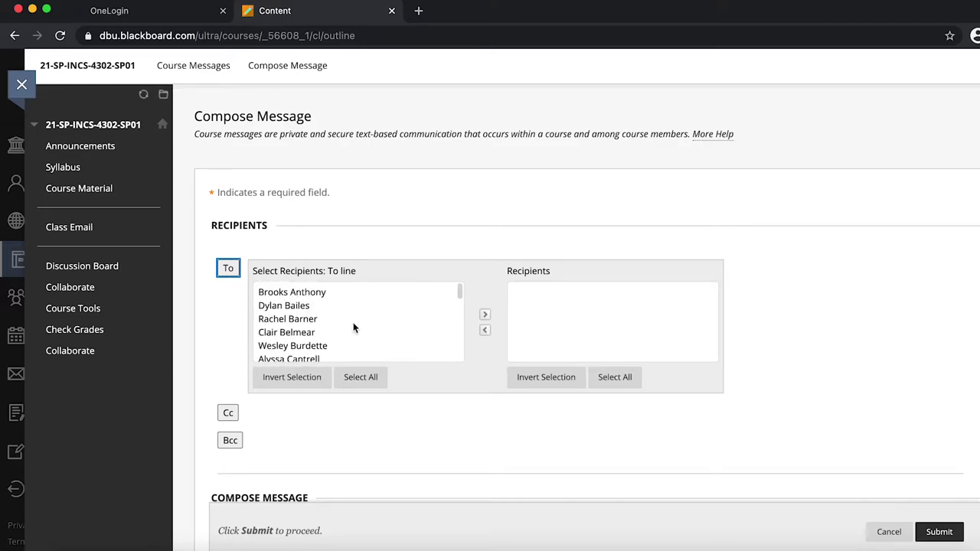
{"action": "scroll", "coordinate": [352, 327], "scroll_direction": "down", "scroll_amount": 5}
{"action": "scroll", "coordinate": [353, 327], "scroll_direction": "up", "scroll_amount": 3}
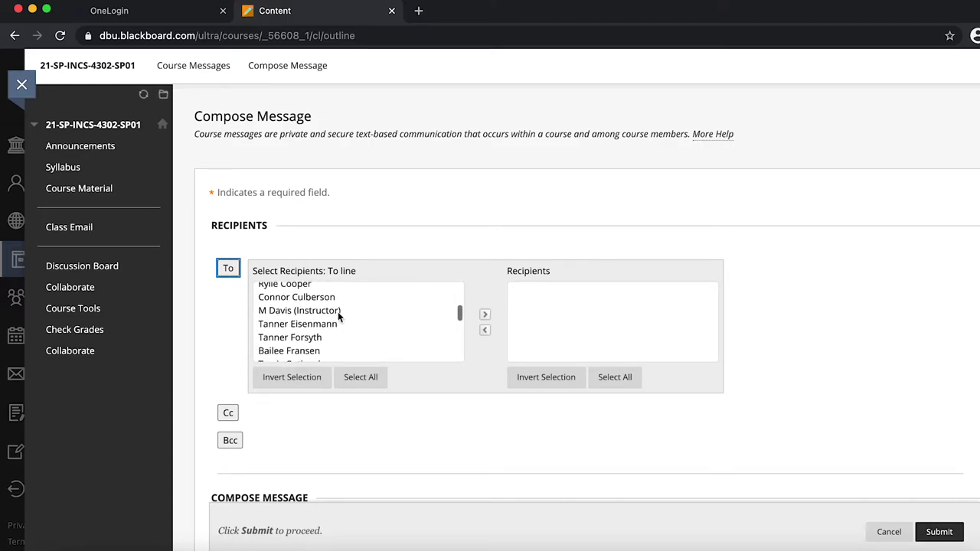
{"action": "left_click", "coordinate": [342, 311]}
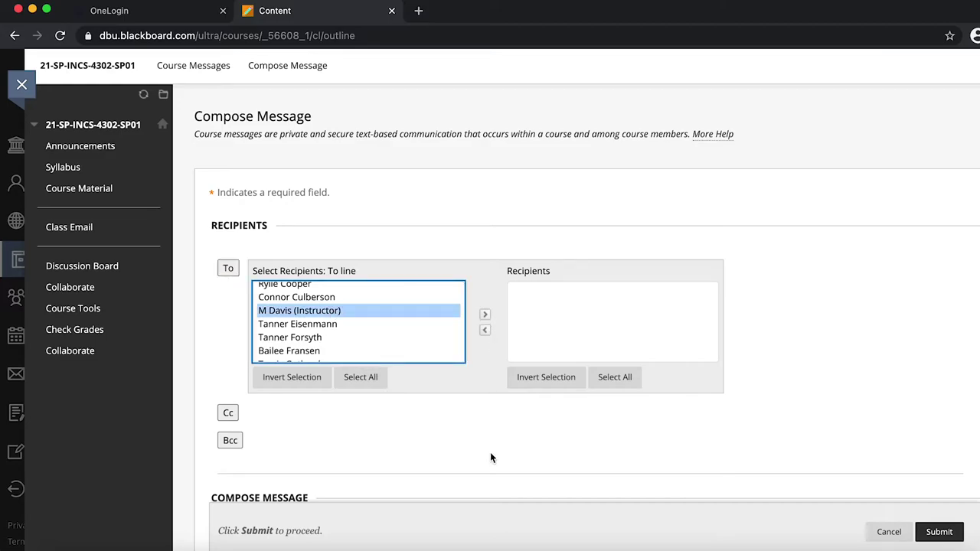
{"action": "scroll", "coordinate": [491, 457], "scroll_direction": "down", "scroll_amount": 3}
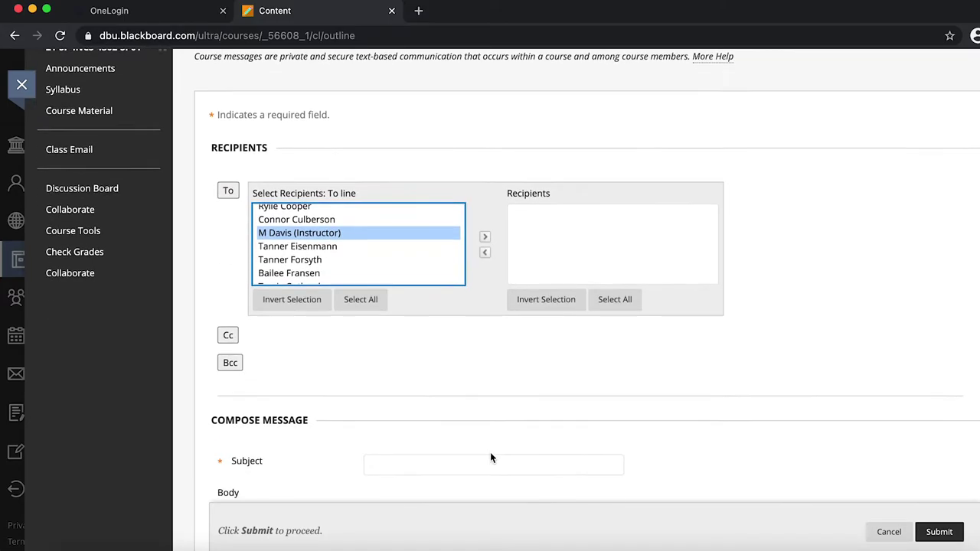
{"action": "scroll", "coordinate": [491, 457], "scroll_direction": "up", "scroll_amount": 2}
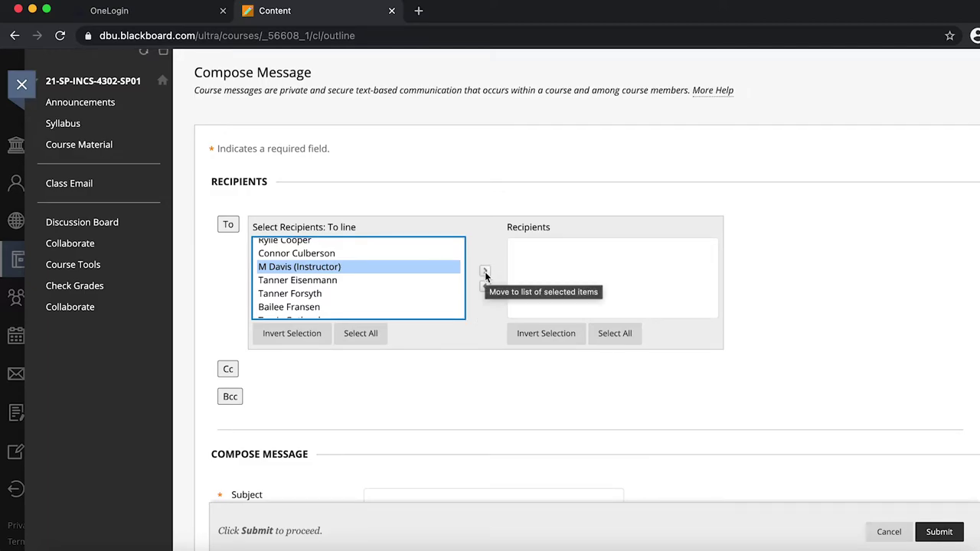
{"action": "left_click", "coordinate": [484, 272]}
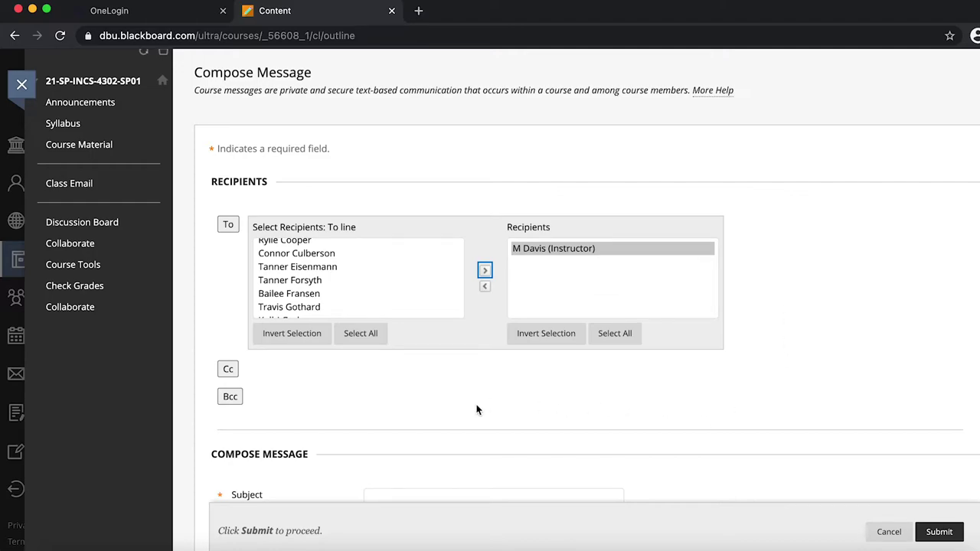
- Scroll through the message form while adding subject 'Help with homework' and the assignment-help request body
{"action": "scroll", "coordinate": [459, 398], "scroll_direction": "down", "scroll_amount": 5}
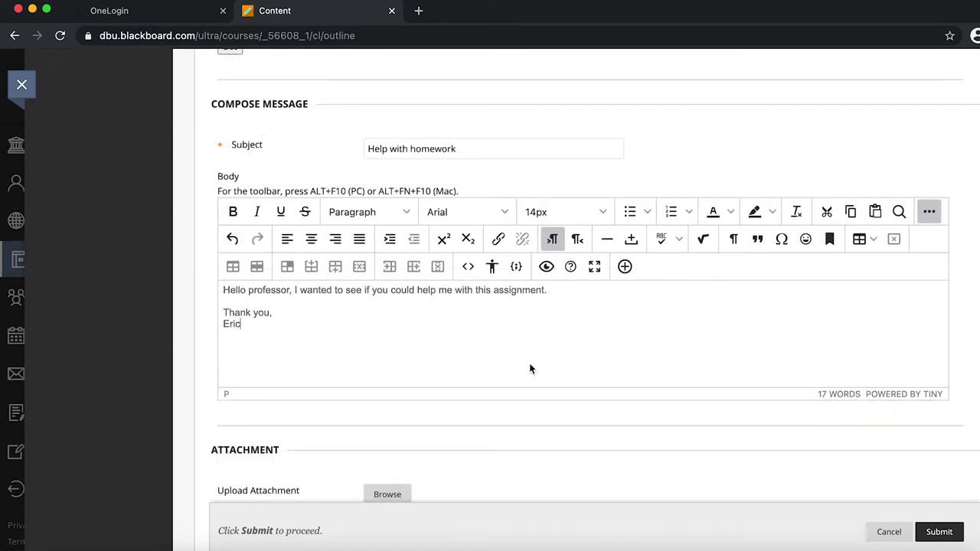
{"action": "scroll", "coordinate": [529, 363], "scroll_direction": "down", "scroll_amount": 2}
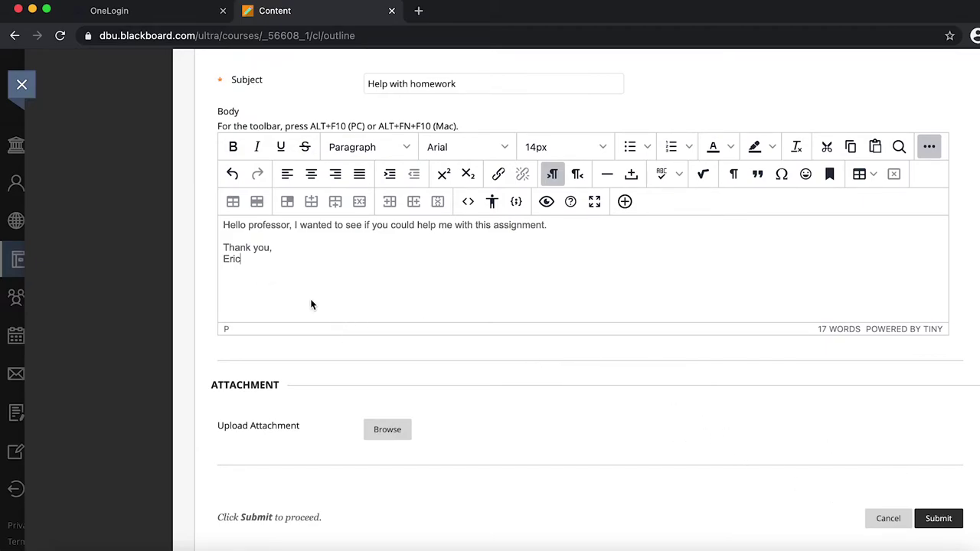
{"action": "scroll", "coordinate": [310, 299], "scroll_direction": "up", "scroll_amount": 2}
{"action": "scroll", "coordinate": [388, 395], "scroll_direction": "down", "scroll_amount": 3}
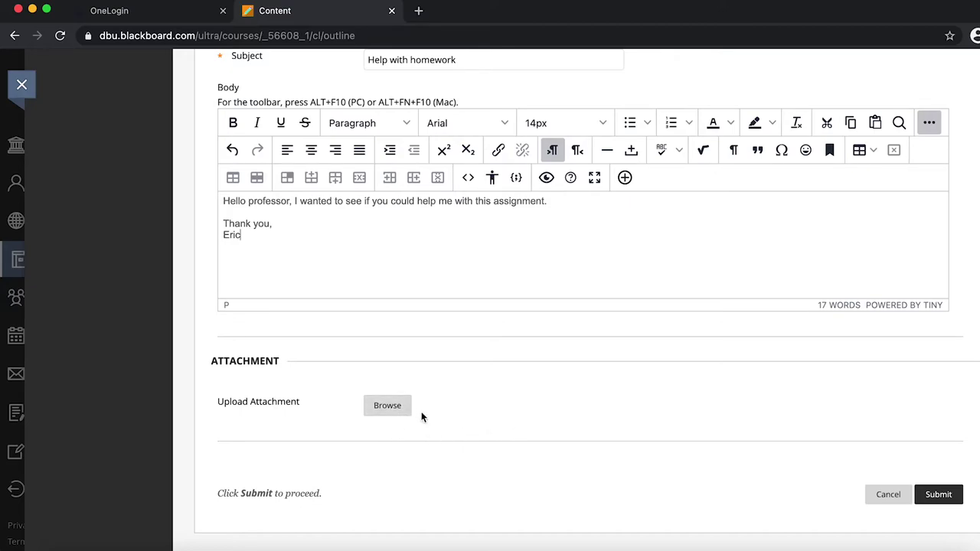
{"action": "scroll", "coordinate": [413, 369], "scroll_direction": "up", "scroll_amount": 10}
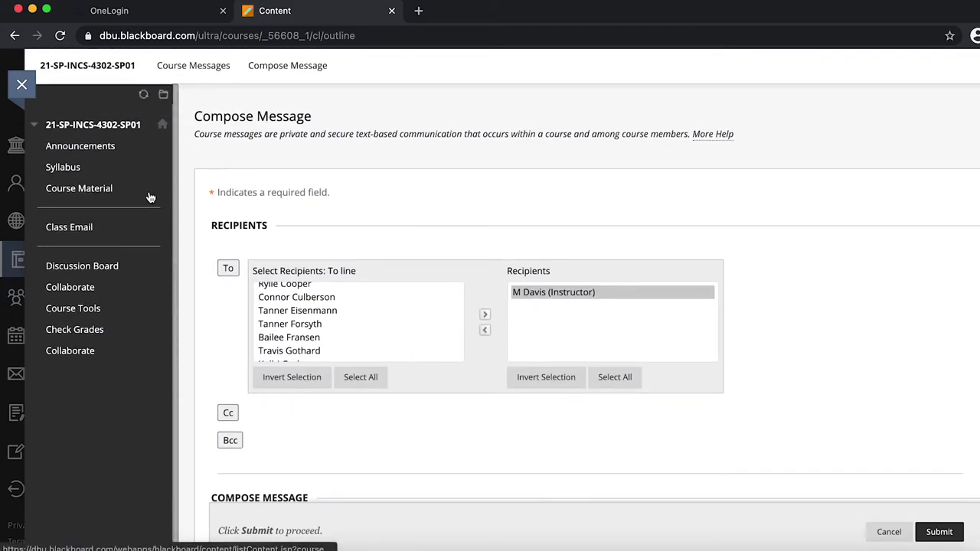
- Open the course Discussion Board and scroll down to the DB 1 through DB 4 forums
{"action": "left_click", "coordinate": [84, 267]}
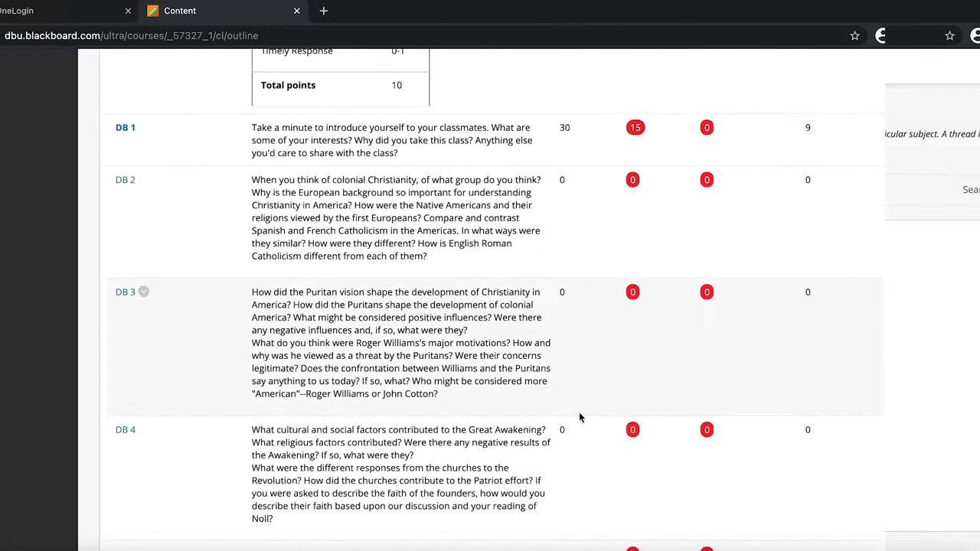
{"action": "scroll", "coordinate": [426, 230], "scroll_direction": "up", "scroll_amount": 2}
{"action": "scroll", "coordinate": [427, 230], "scroll_direction": "up", "scroll_amount": 8}
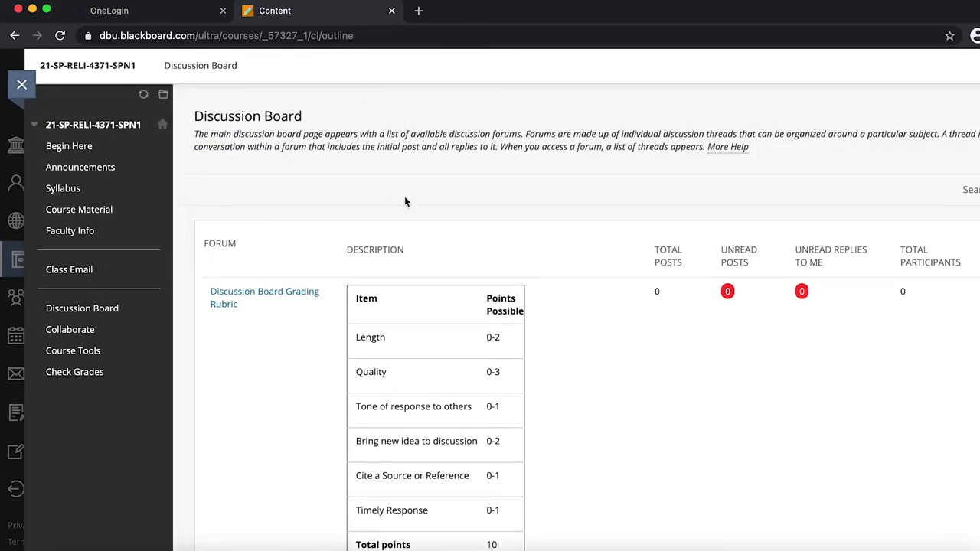
{"action": "scroll", "coordinate": [653, 401], "scroll_direction": "down", "scroll_amount": 5}
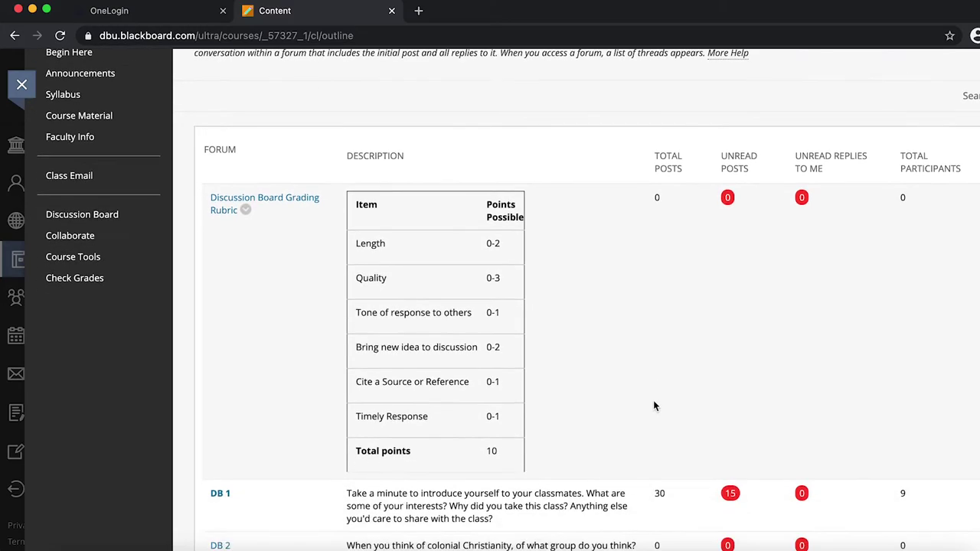
{"action": "scroll", "coordinate": [653, 405], "scroll_direction": "down", "scroll_amount": 2}
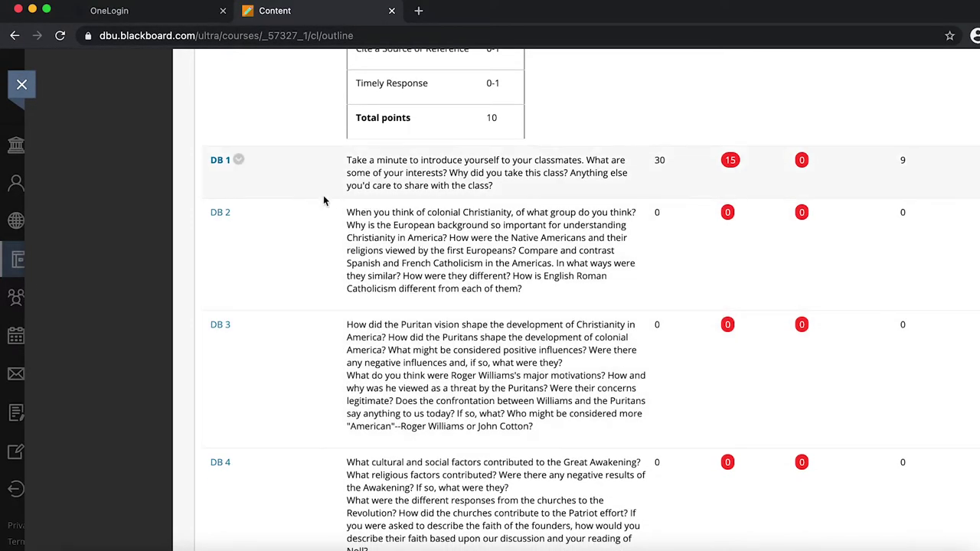
{"action": "left_click", "coordinate": [239, 160]}
- Open Forum: DB 1 and scroll through its eight classmate threads
{"action": "left_click", "coordinate": [255, 139]}
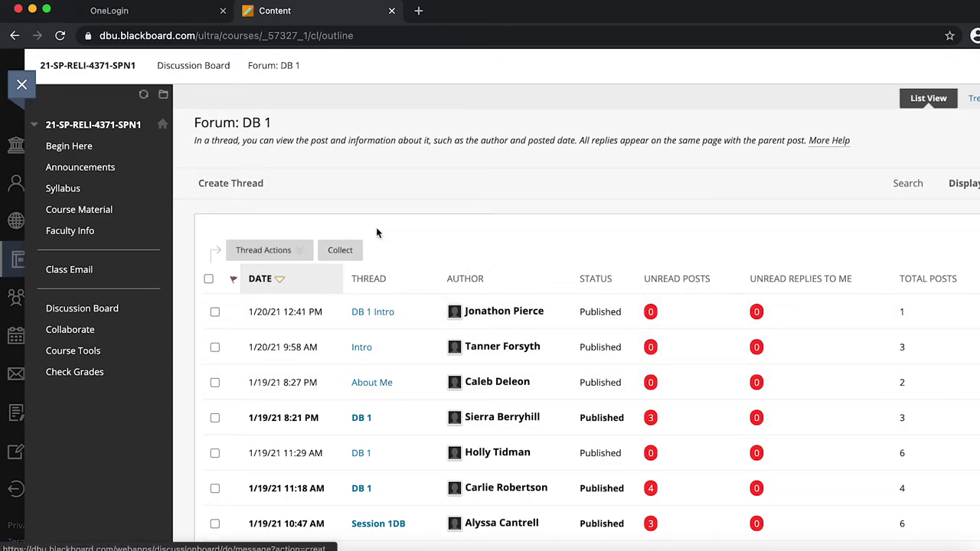
{"action": "scroll", "coordinate": [414, 335], "scroll_direction": "down", "scroll_amount": 4}
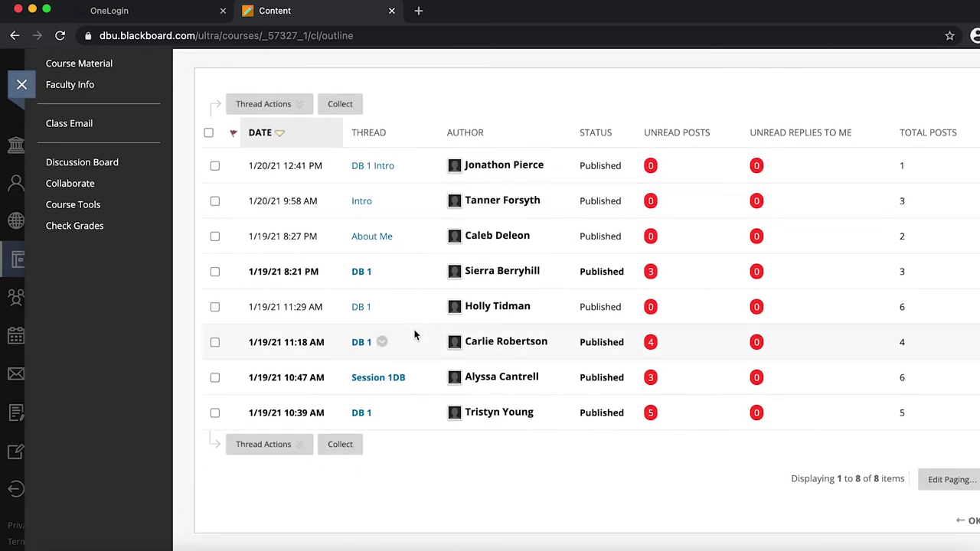
{"action": "scroll", "coordinate": [444, 499], "scroll_direction": "up", "scroll_amount": 4}
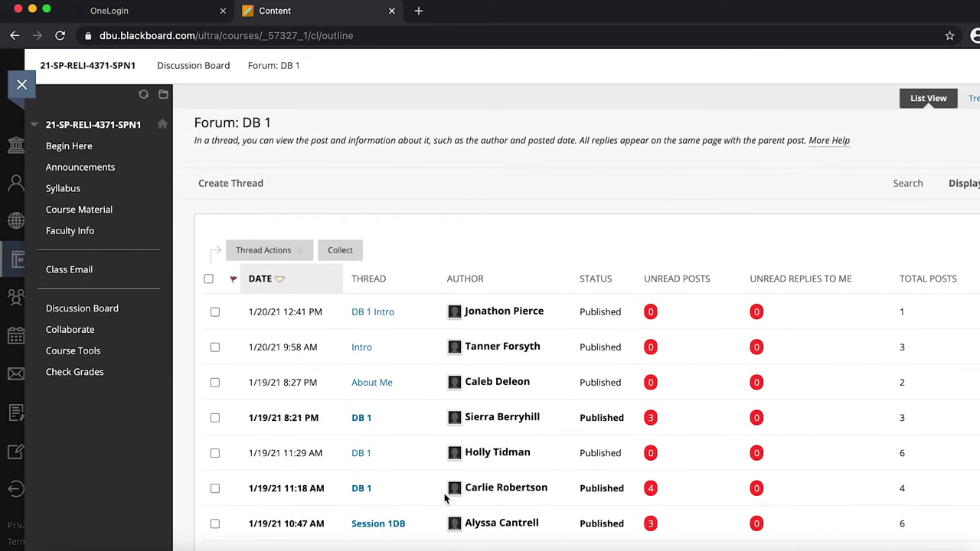
{"action": "scroll", "coordinate": [436, 464], "scroll_direction": "down", "scroll_amount": 3}
{"action": "scroll", "coordinate": [435, 459], "scroll_direction": "down", "scroll_amount": 1}
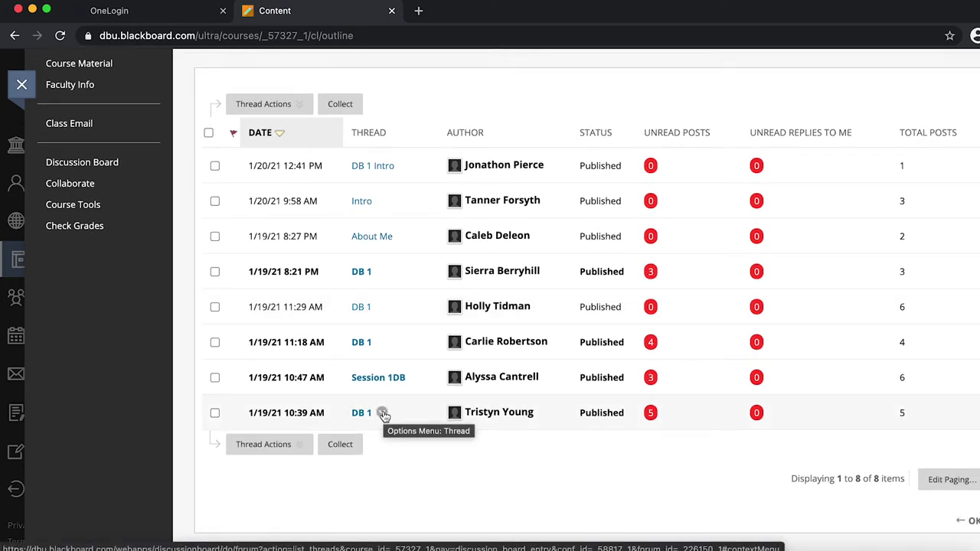
{"action": "scroll", "coordinate": [383, 414], "scroll_direction": "up", "scroll_amount": 3}
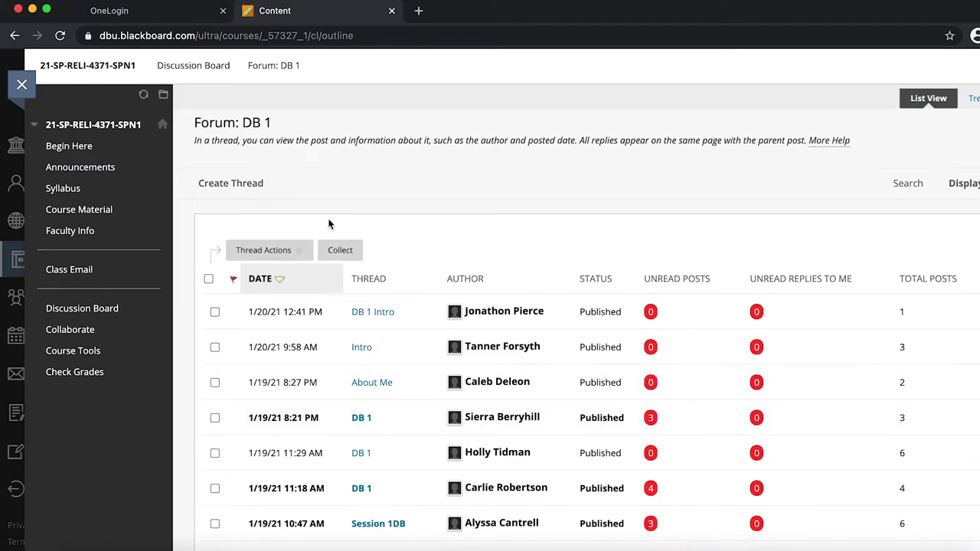
- Start a new DB 1 thread with subject 'Discussion board 1' and place the cursor in its message editor
{"action": "left_click", "coordinate": [239, 183]}
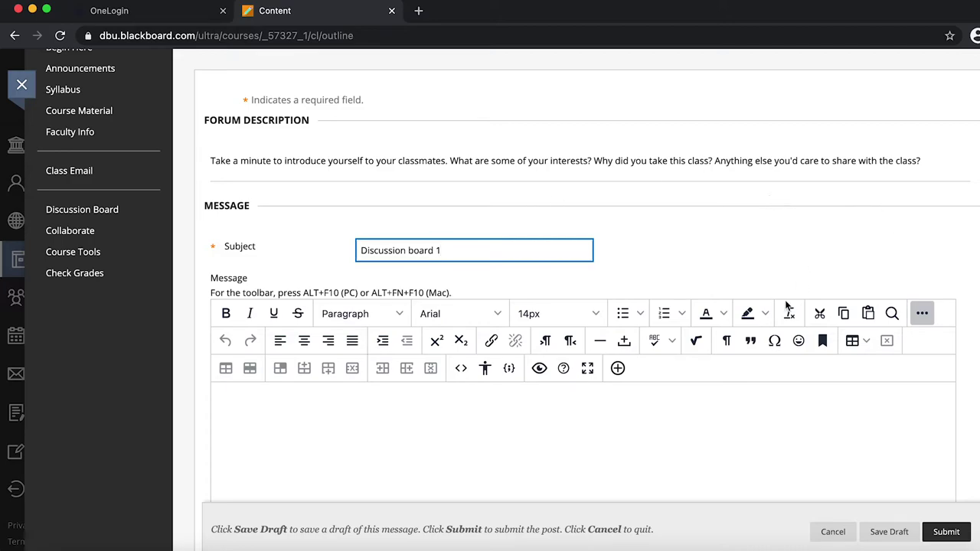
{"action": "scroll", "coordinate": [397, 438], "scroll_direction": "down", "scroll_amount": 3}
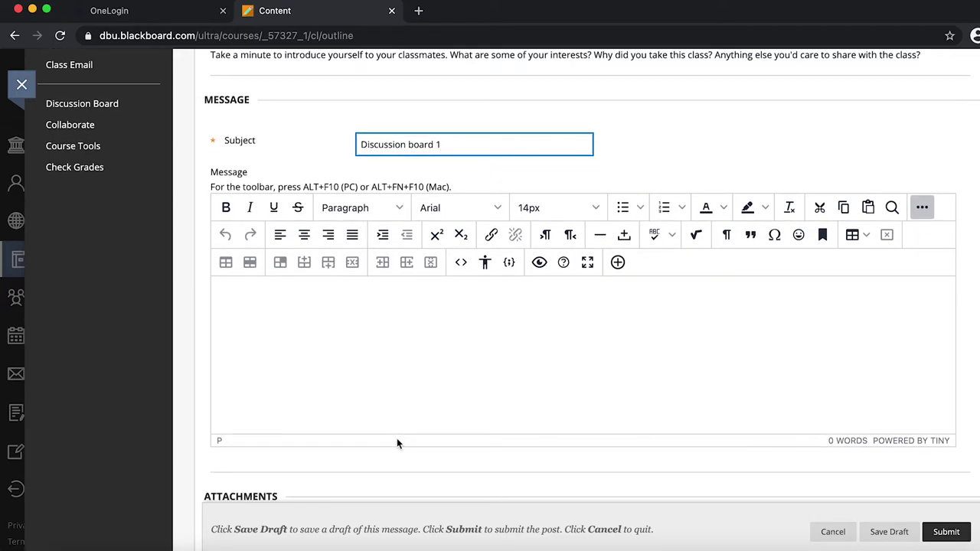
{"action": "left_click", "coordinate": [297, 289]}
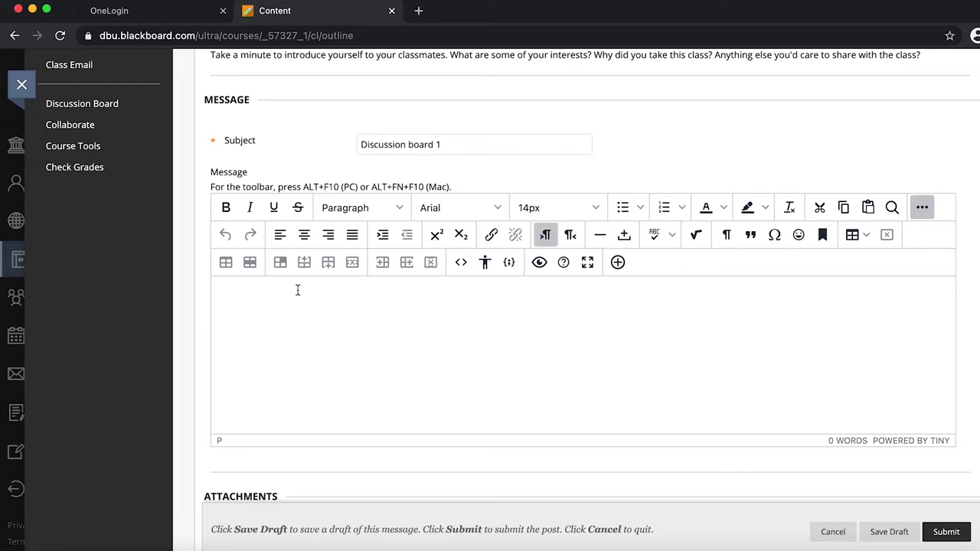
{"action": "scroll", "coordinate": [391, 310], "scroll_direction": "up", "scroll_amount": 1}
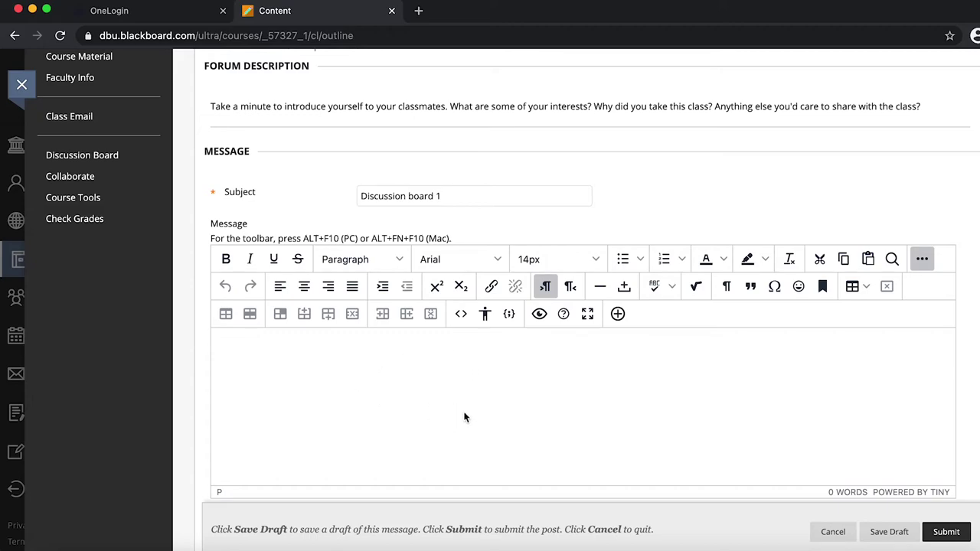
{"action": "scroll", "coordinate": [464, 417], "scroll_direction": "down", "scroll_amount": 3}
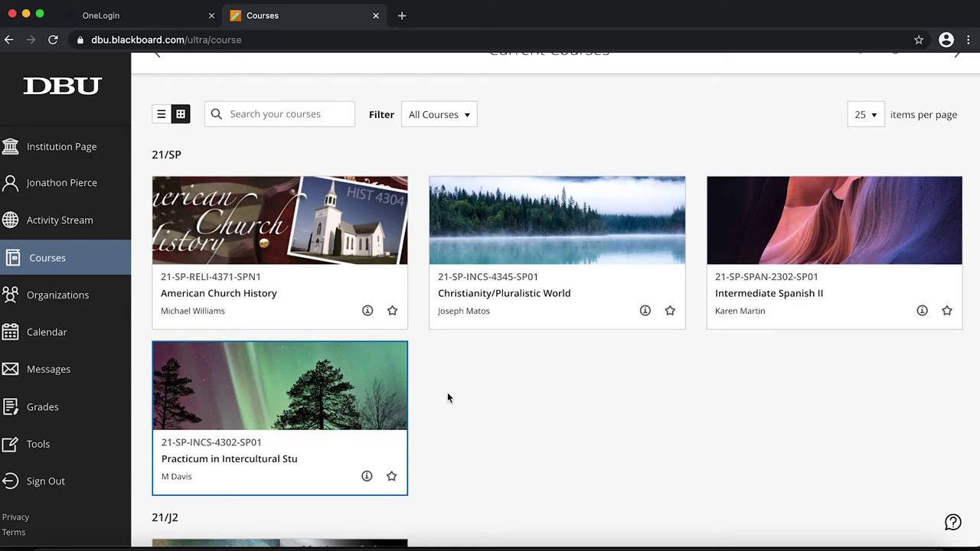
- Open the 21-SP-INCS-4302-SP01 Practicum course and view its Collaborate Ultra sessions
{"action": "left_click", "coordinate": [232, 437]}
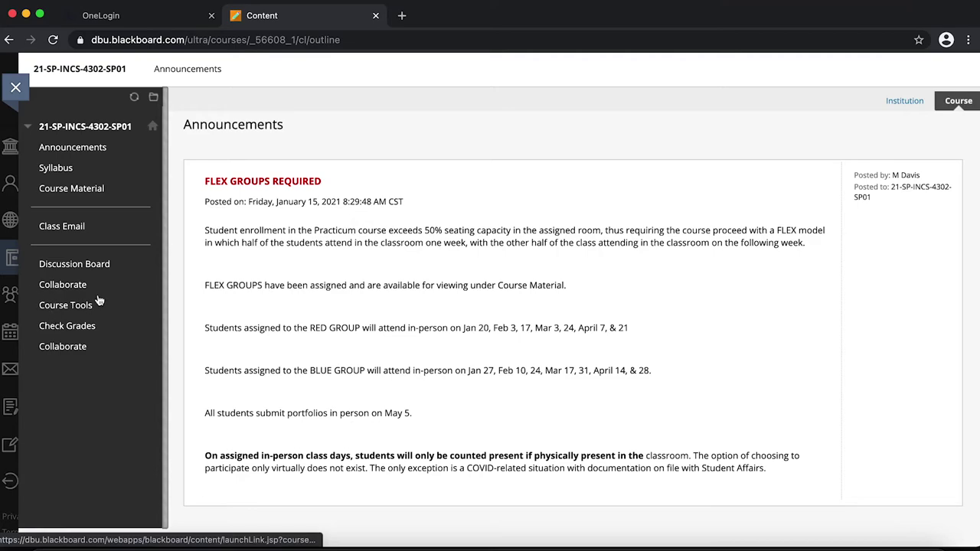
{"action": "left_click", "coordinate": [56, 291]}
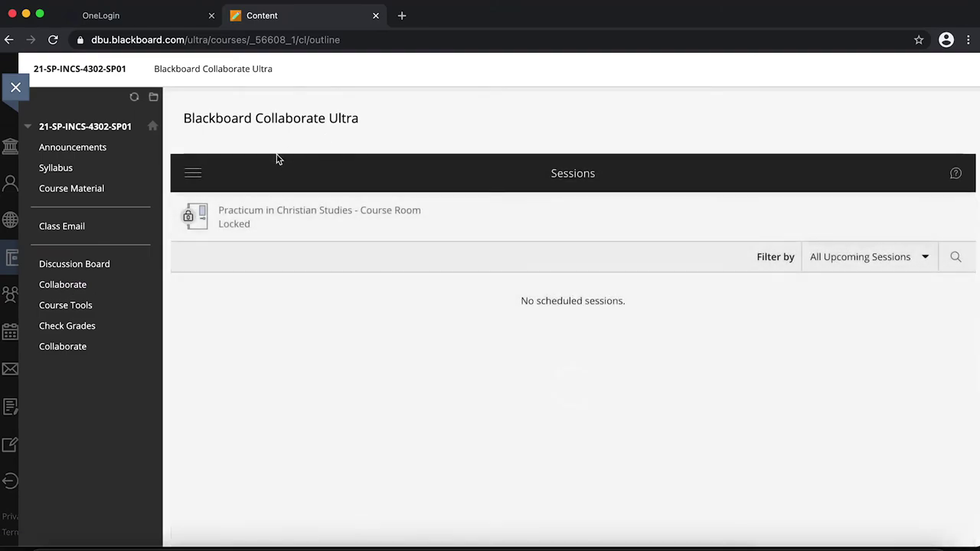
{"action": "scroll", "coordinate": [525, 343], "scroll_direction": "down", "scroll_amount": 2}
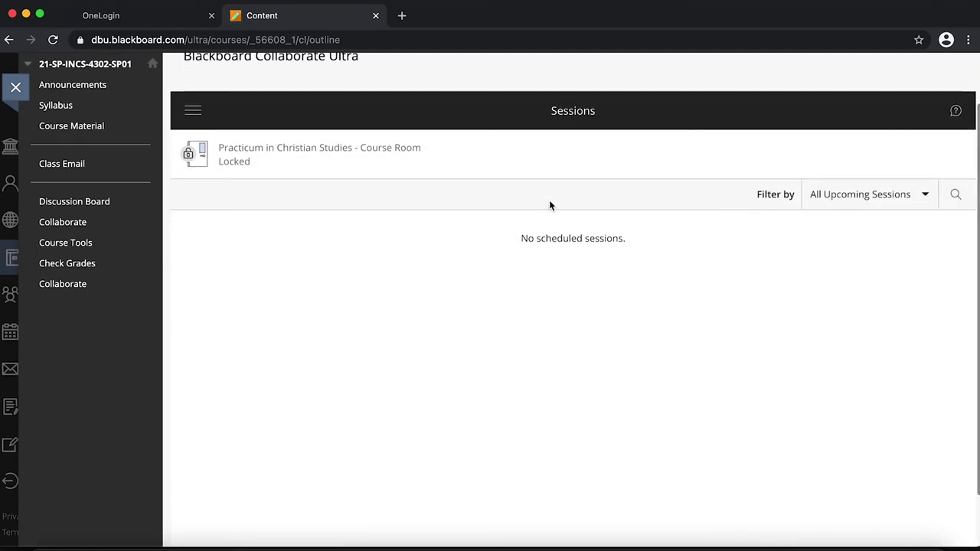